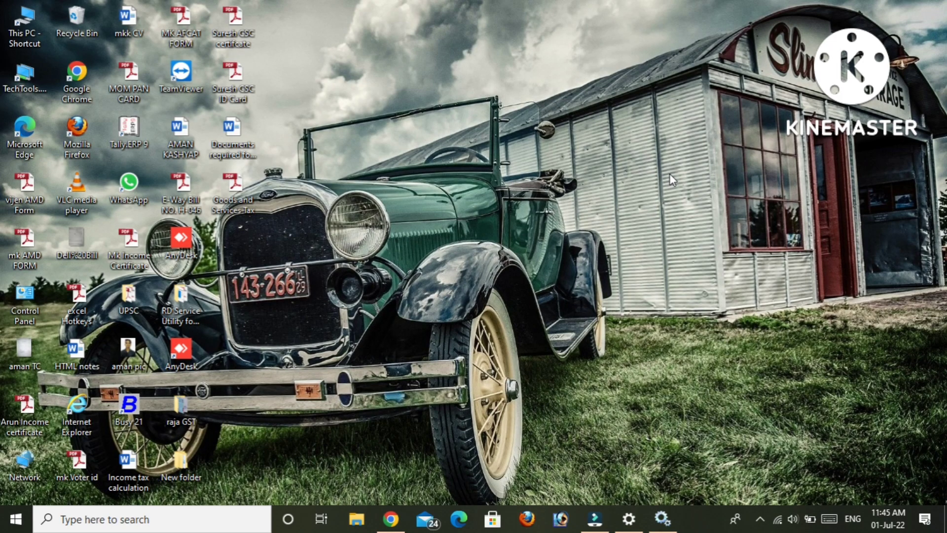
Search Google for 'e way bill' in Chrome and open the E-WayBill System result.
click(391, 519)
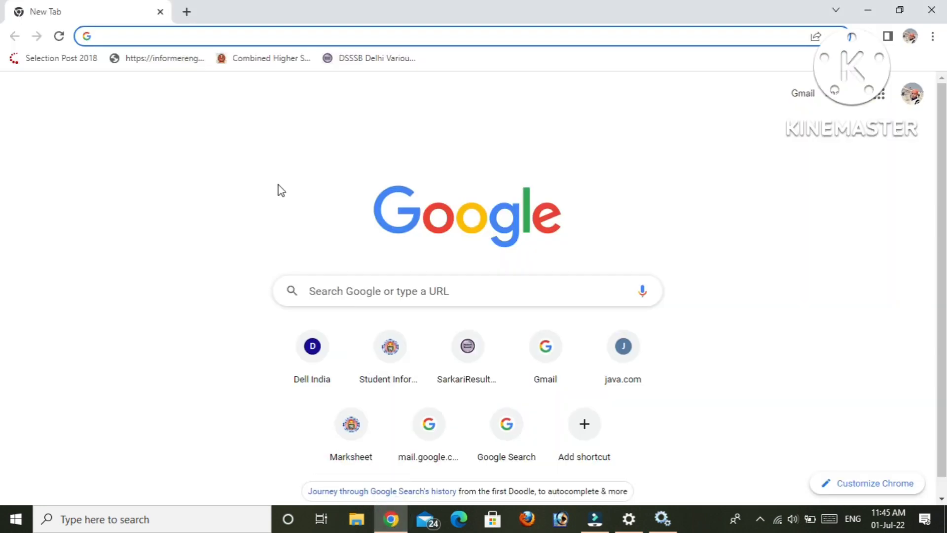
click(207, 40)
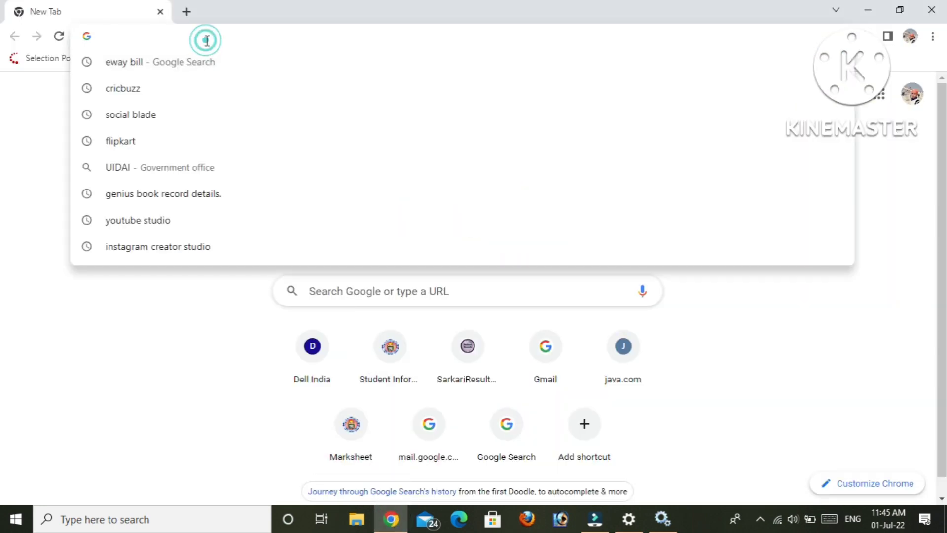
text(e)
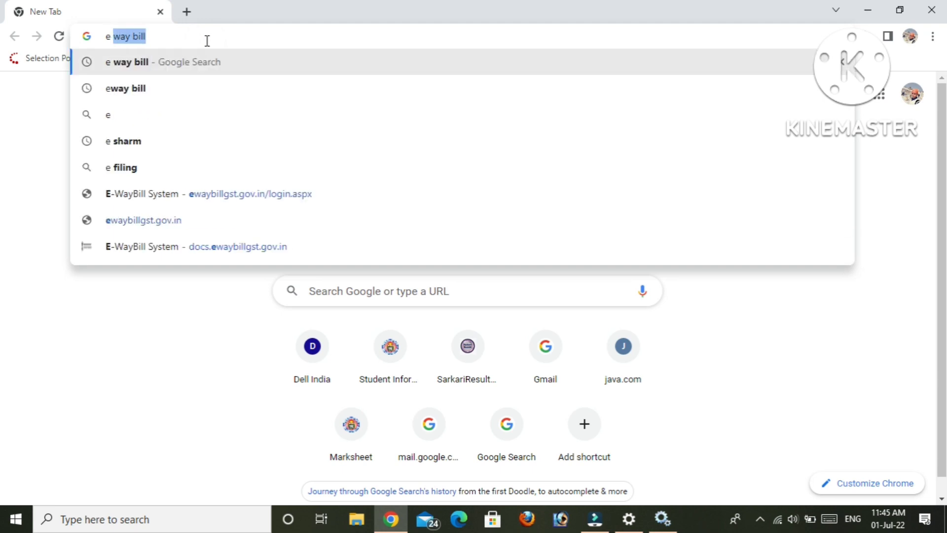
key(Return)
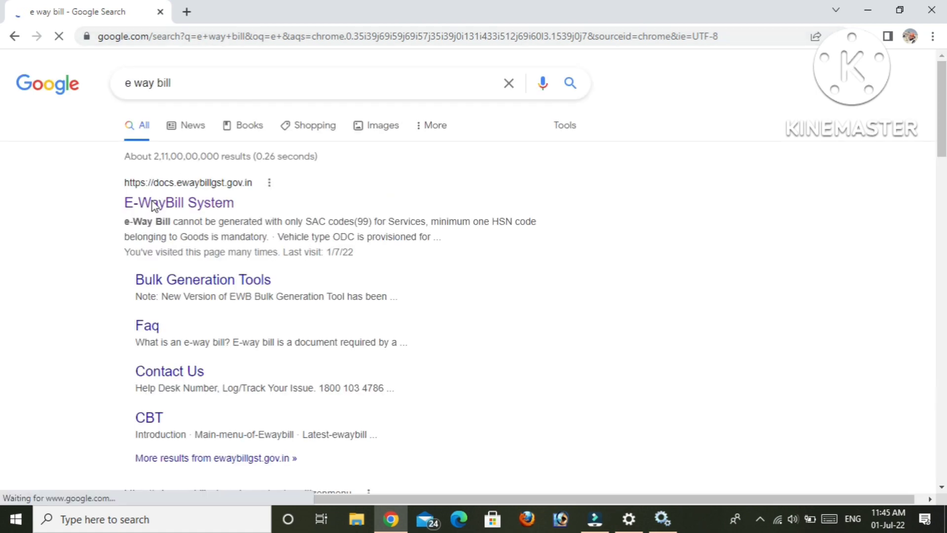
click(184, 209)
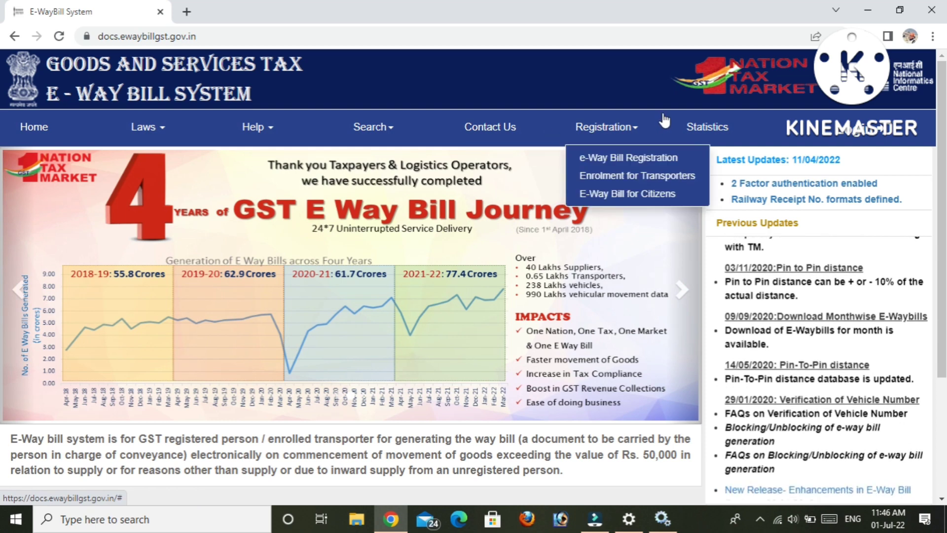
Go from the E-Way Bill homepage to the portal's login page.
mouse_move(647, 143)
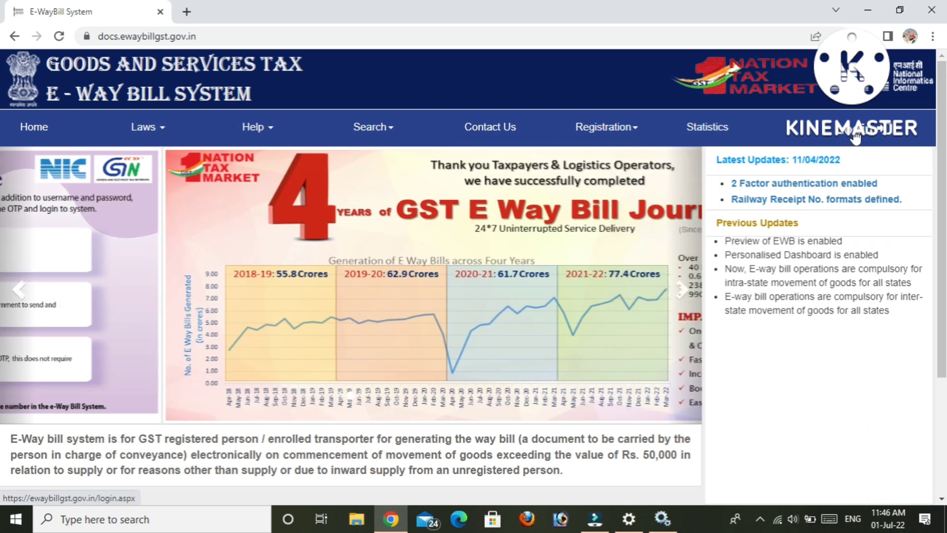
click(856, 138)
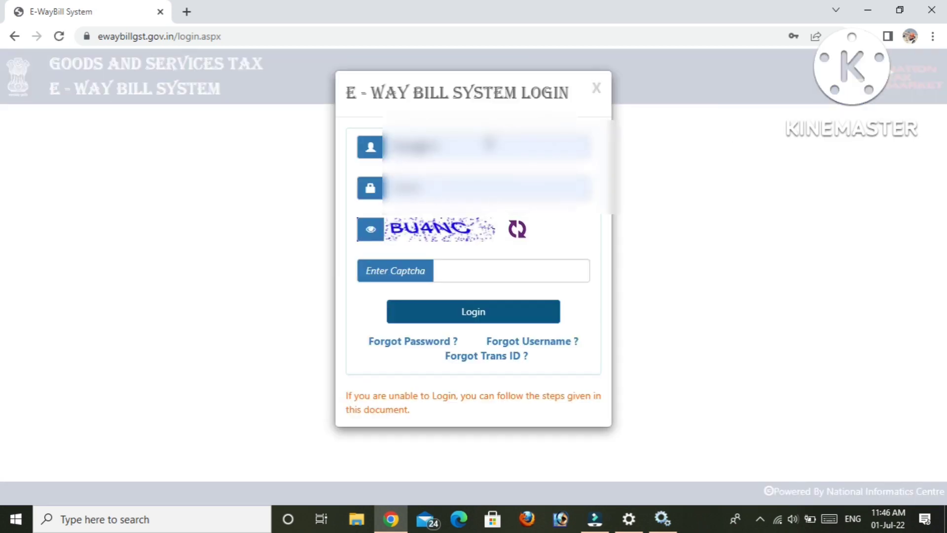
Sign in to the portal using the saved username and password plus the captcha.
click(488, 146)
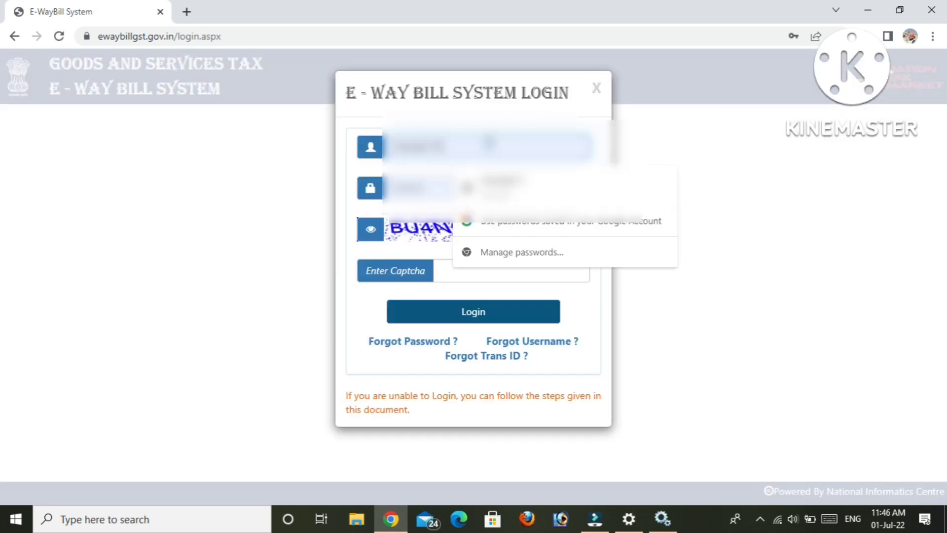
click(431, 184)
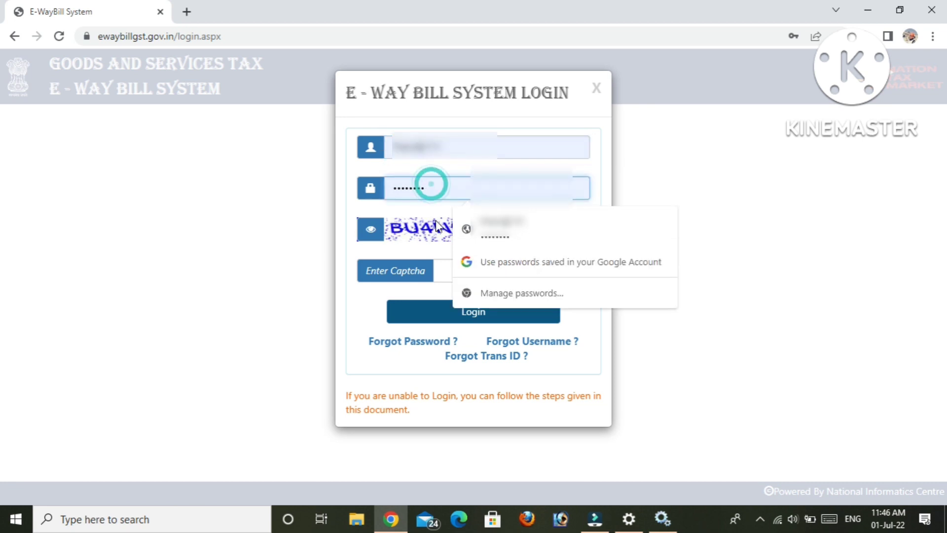
click(445, 266)
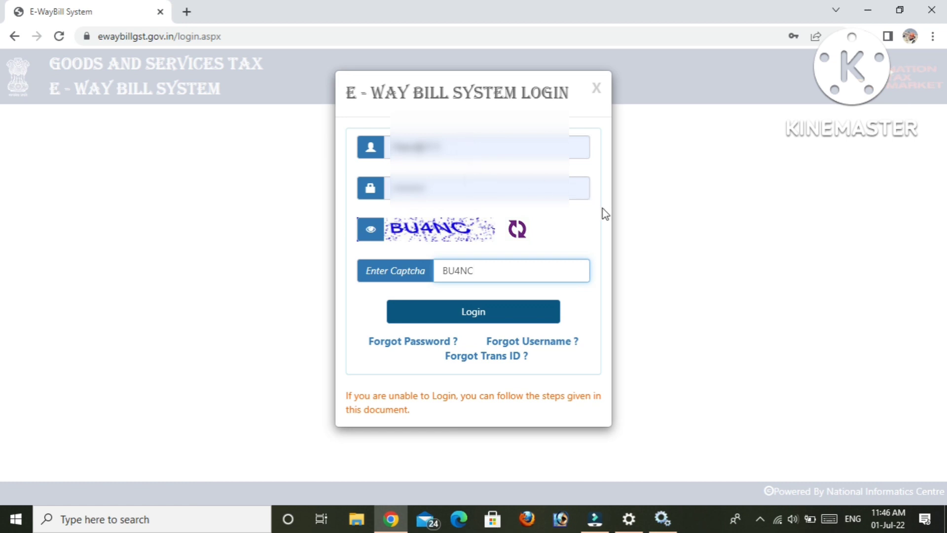
click(466, 321)
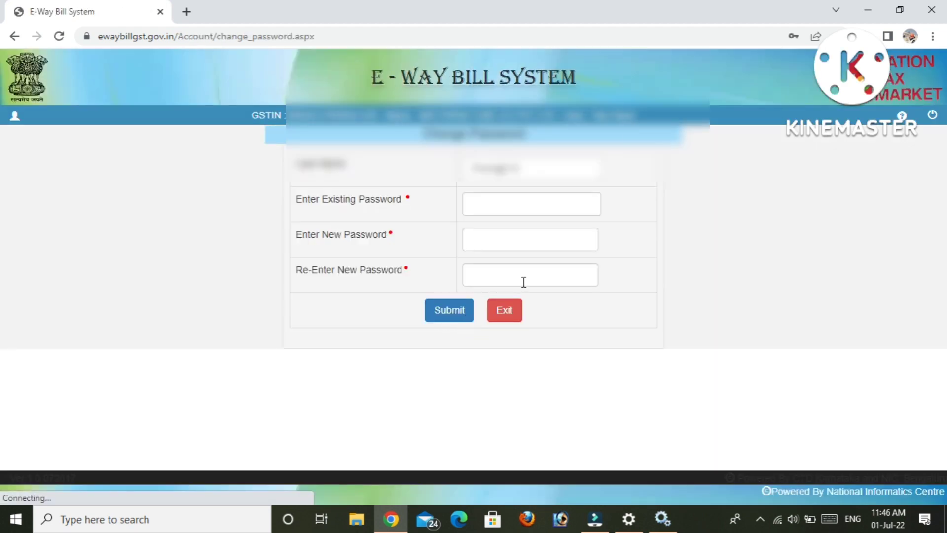
Decline saving the password, skip the password change, and close the 2FA alert.
click(819, 256)
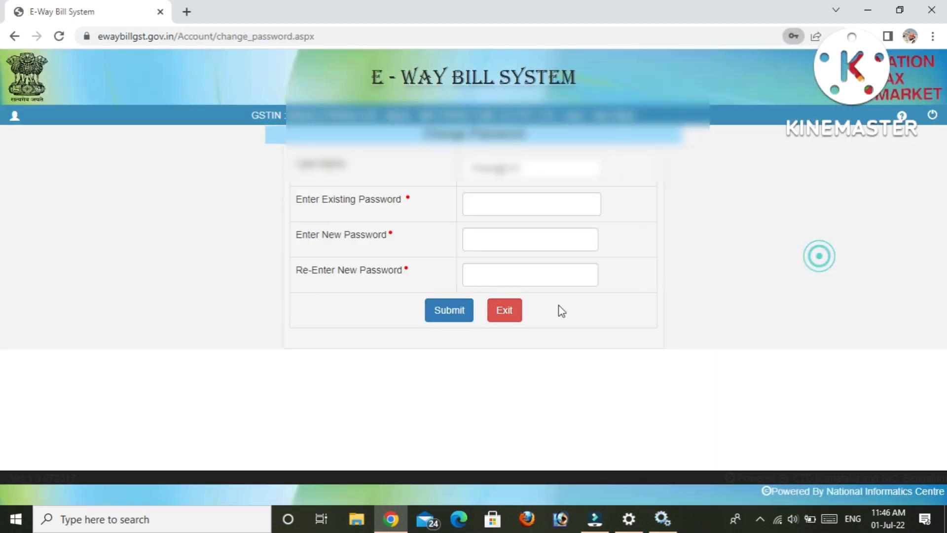
click(502, 315)
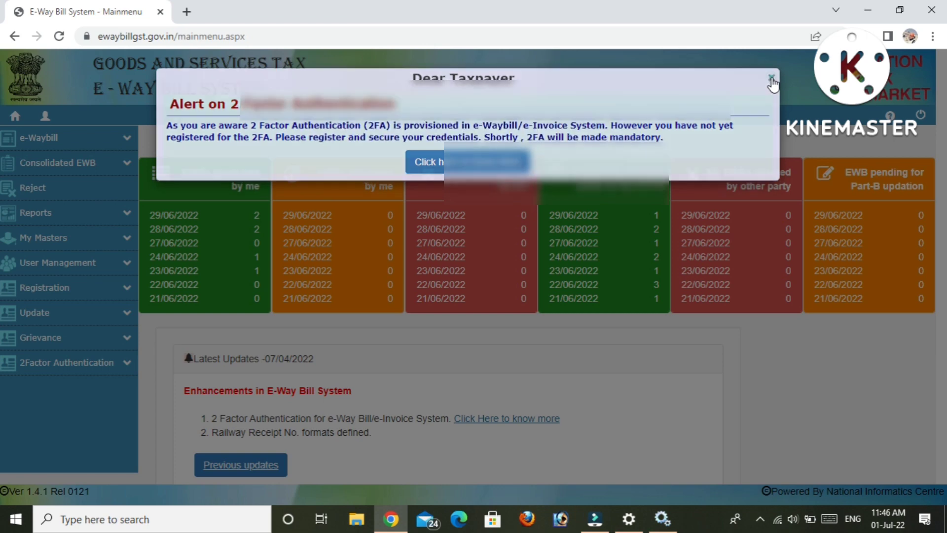
click(771, 79)
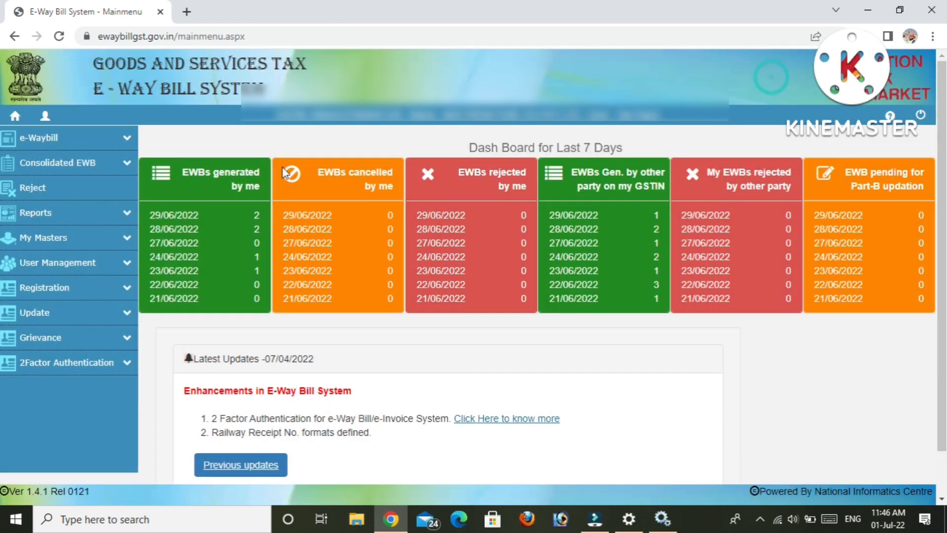
Start a new e-way bill via e-Waybill > Generate New in the sidebar.
click(128, 143)
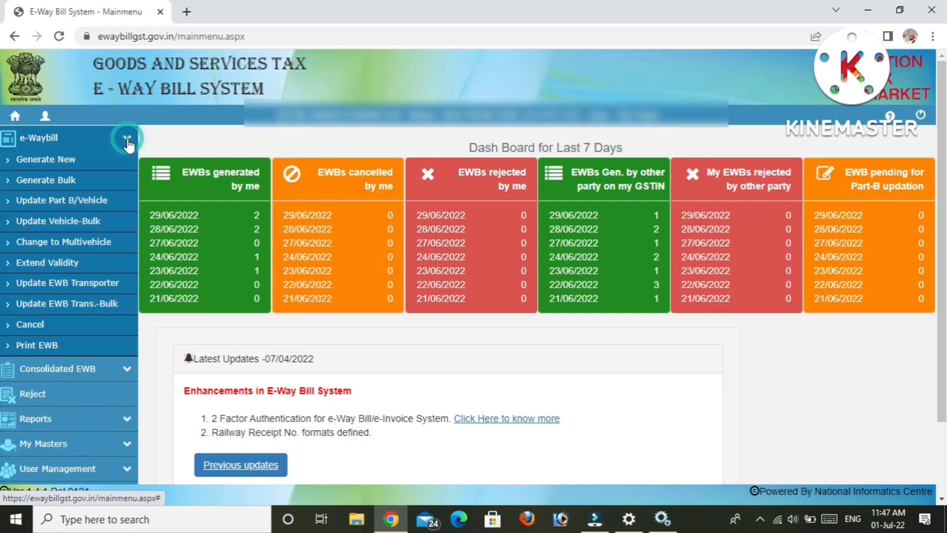
click(47, 165)
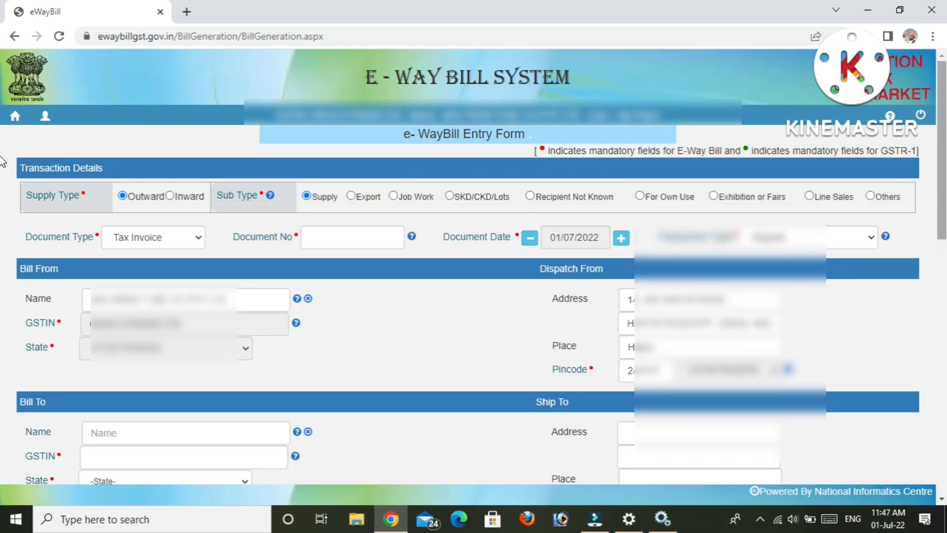
scroll(3, 161, down, 1)
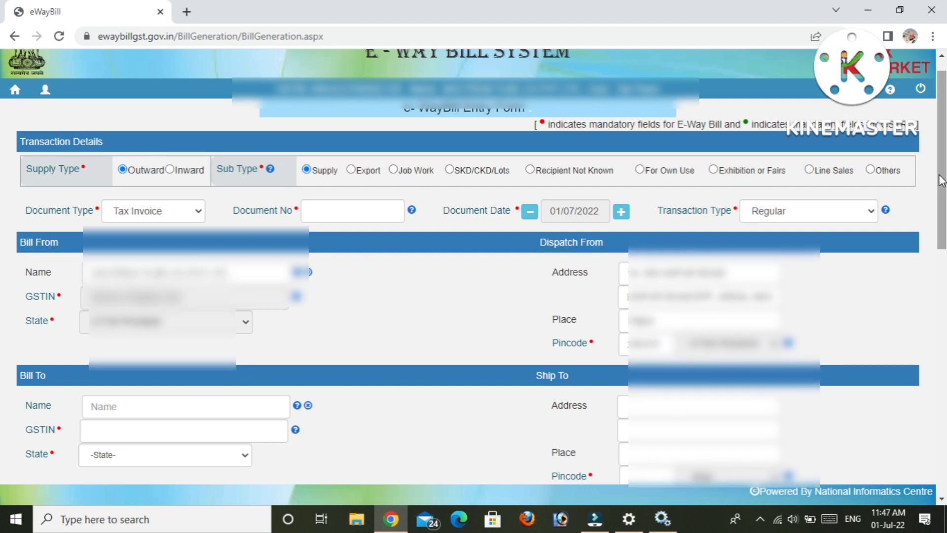
Enter Document No 01, keeping Tax Invoice as document type and Regular as transaction type.
click(173, 217)
click(173, 214)
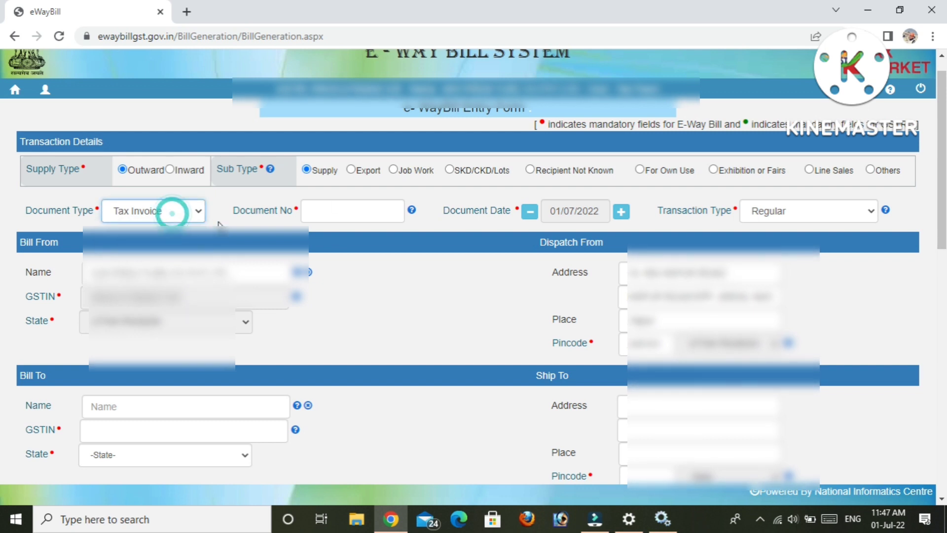
click(326, 217)
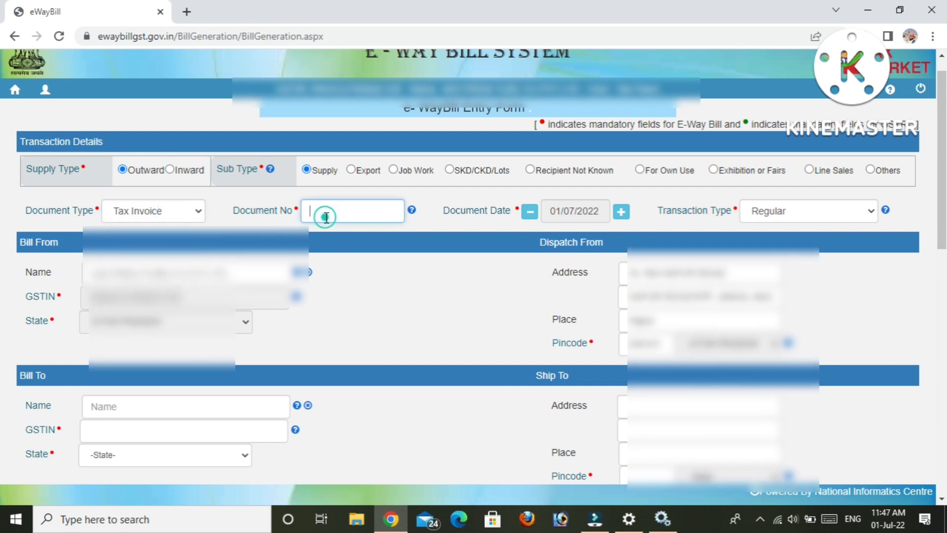
text(01)
click(403, 227)
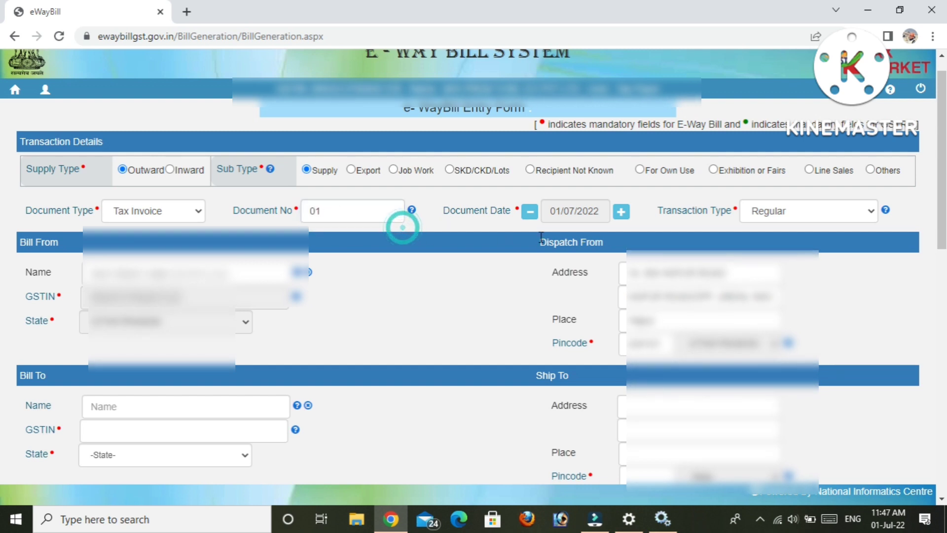
click(777, 218)
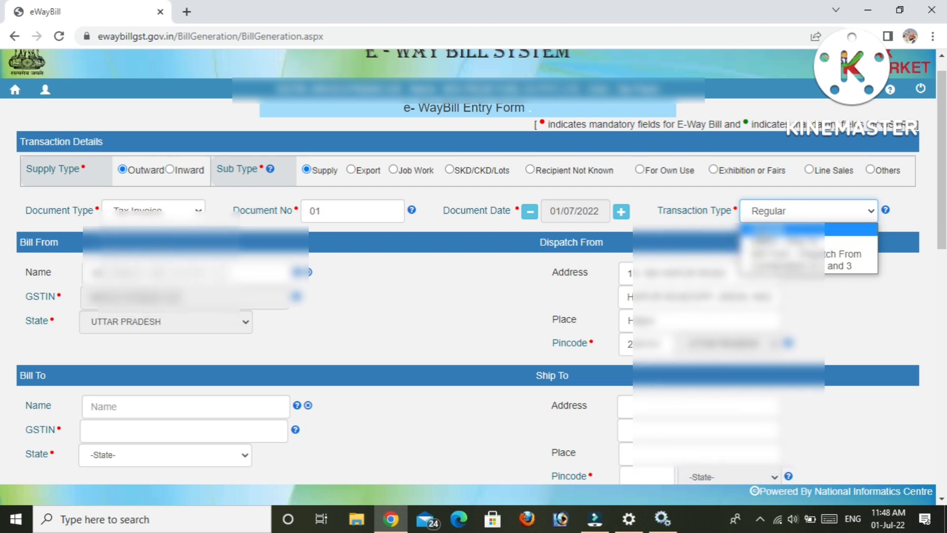
click(766, 229)
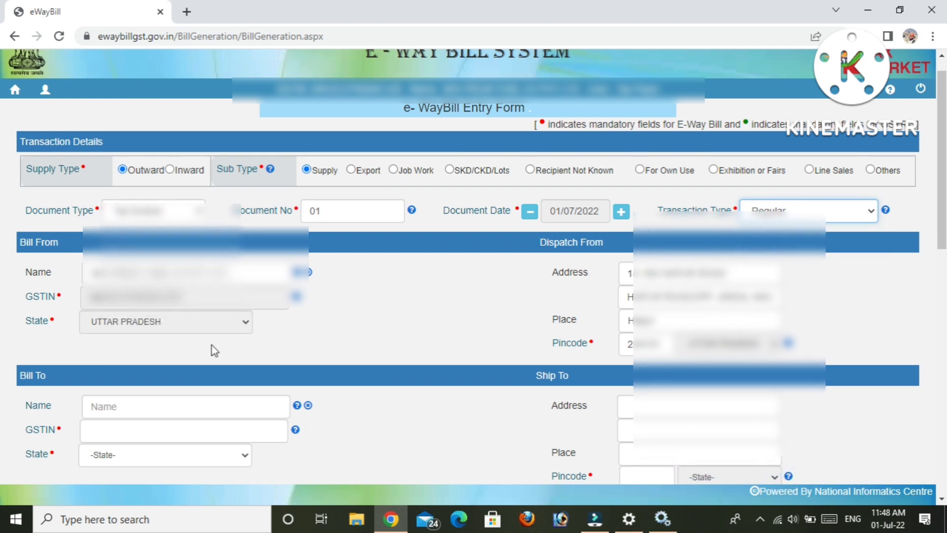
scroll(469, 255, down, 1)
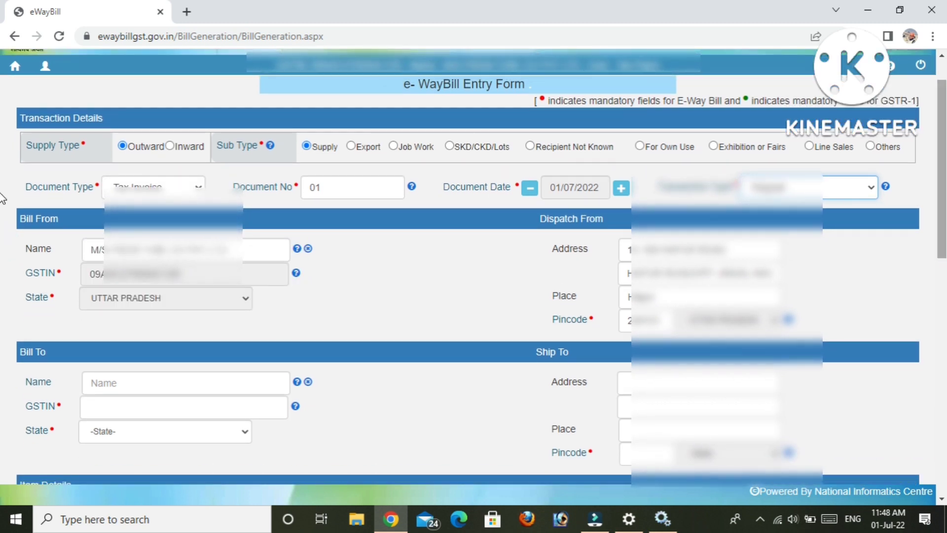
Enter the recipient's GSTIN under Bill To and review the auto-filled name, state and Ship To address.
scroll(274, 118, down, 1)
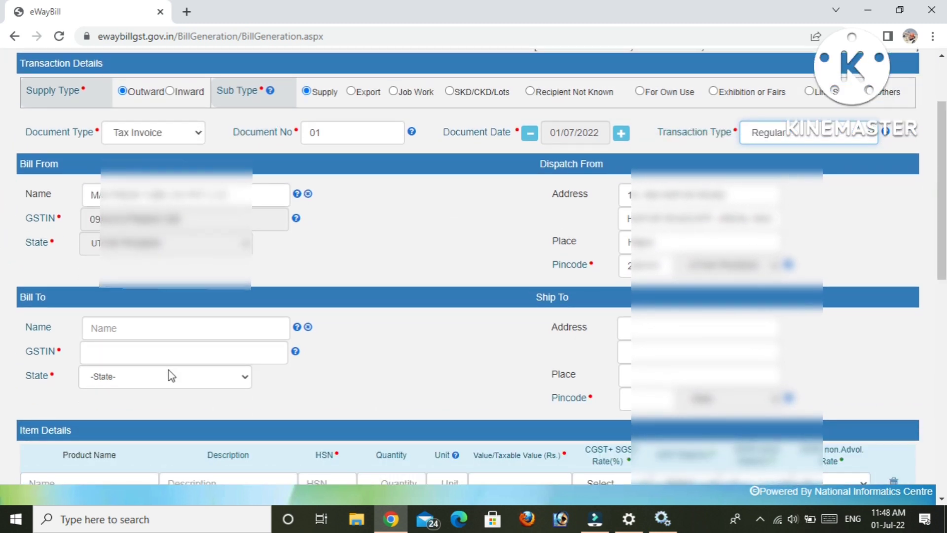
click(188, 360)
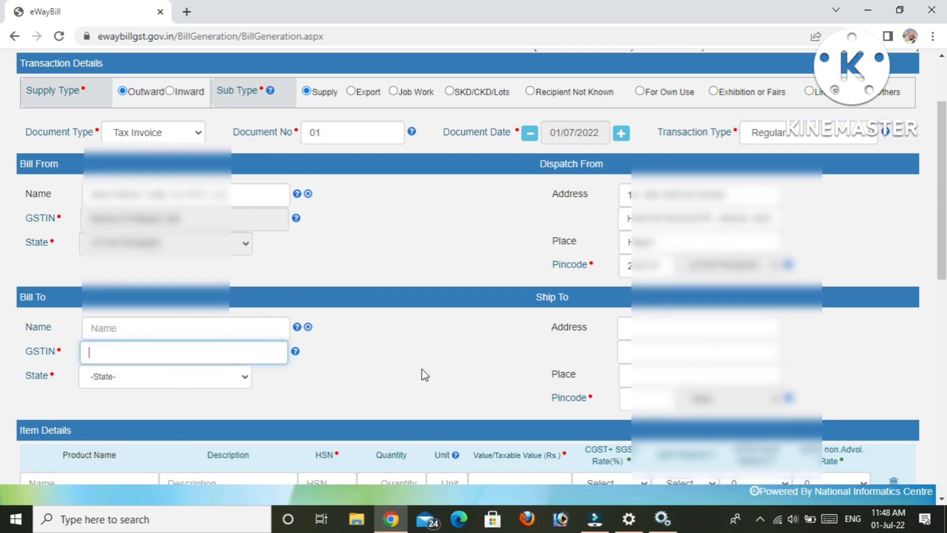
click(245, 349)
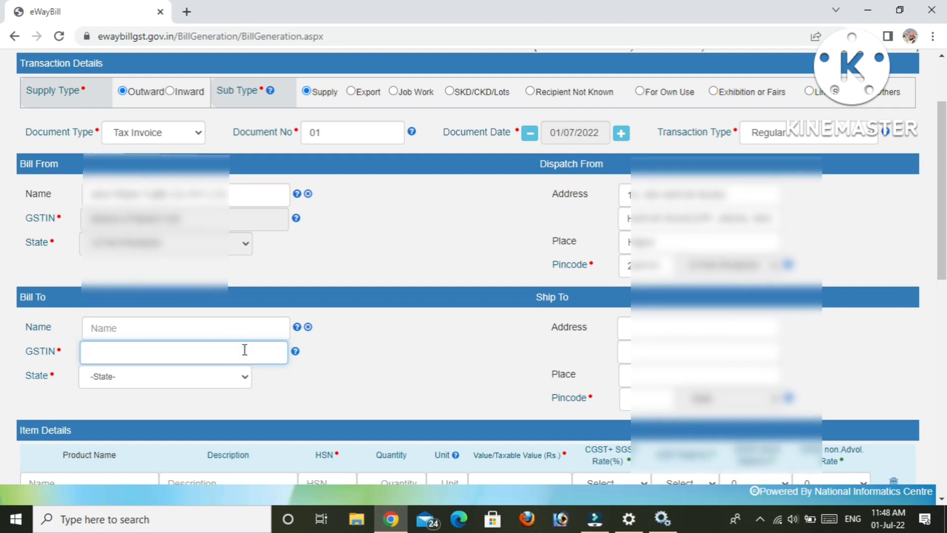
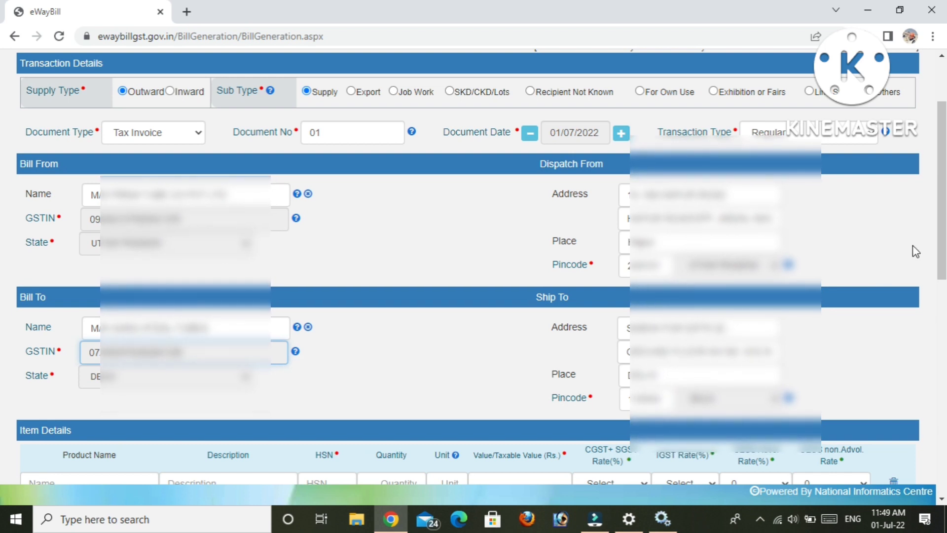
scroll(4, 236, down, 1)
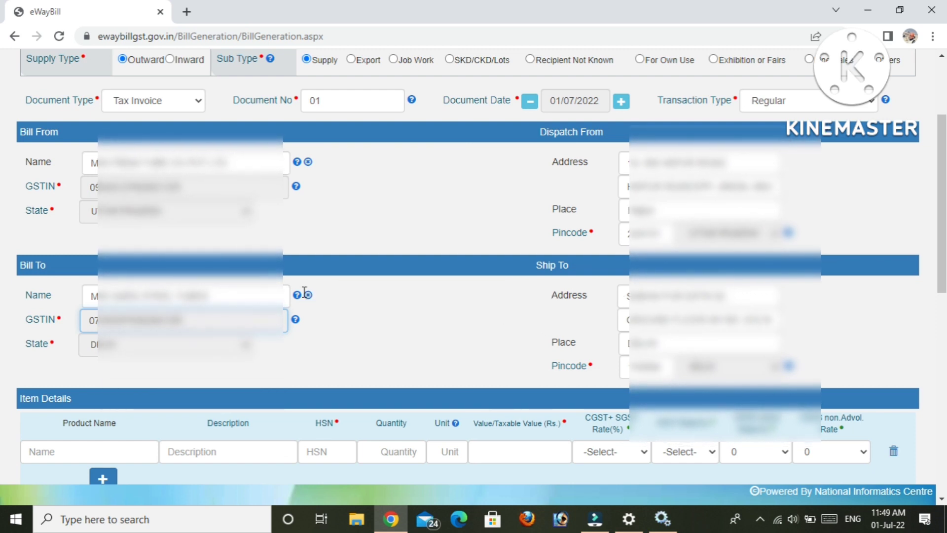
drag(79, 298, 217, 349)
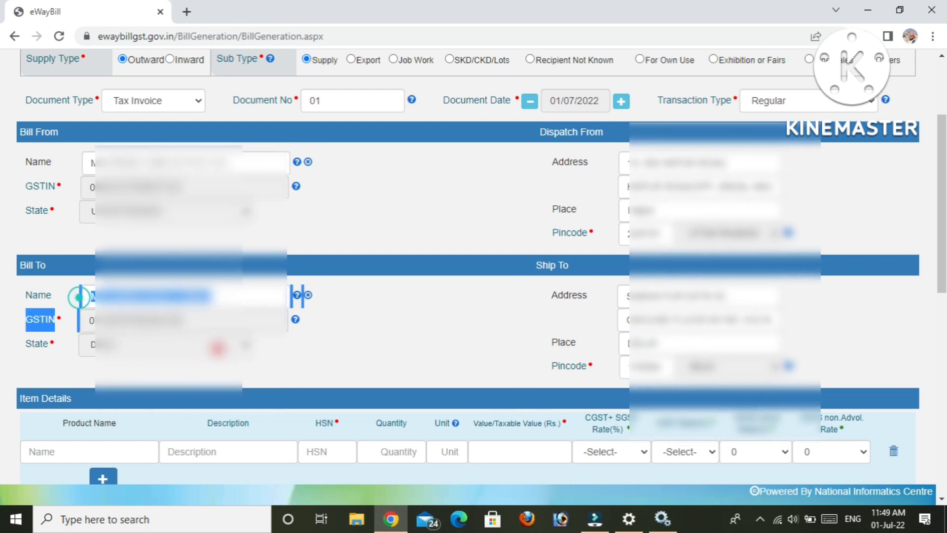
click(400, 354)
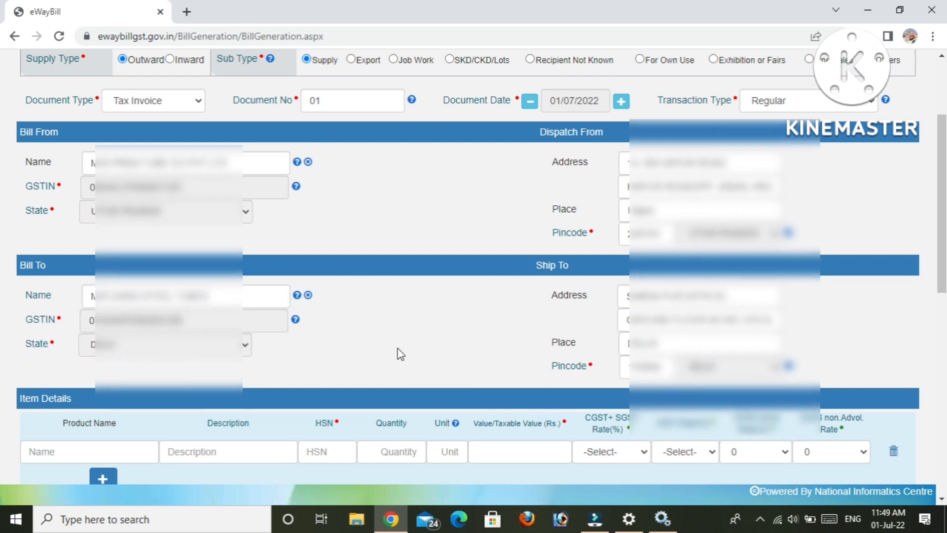
click(398, 349)
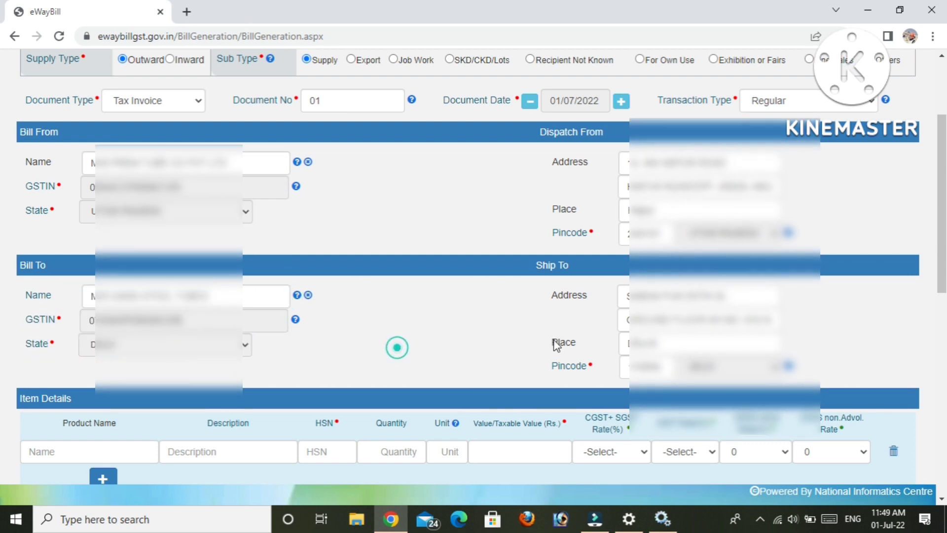
click(621, 299)
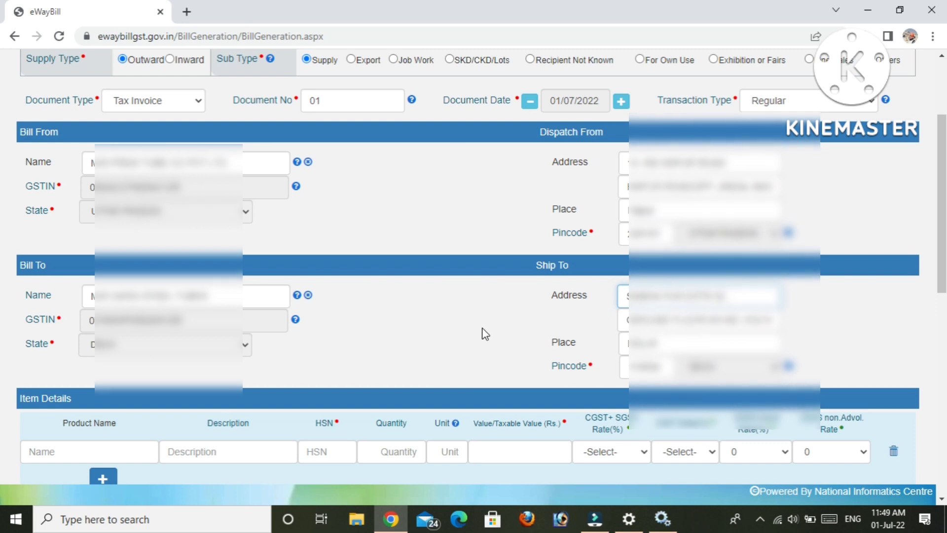
click(557, 316)
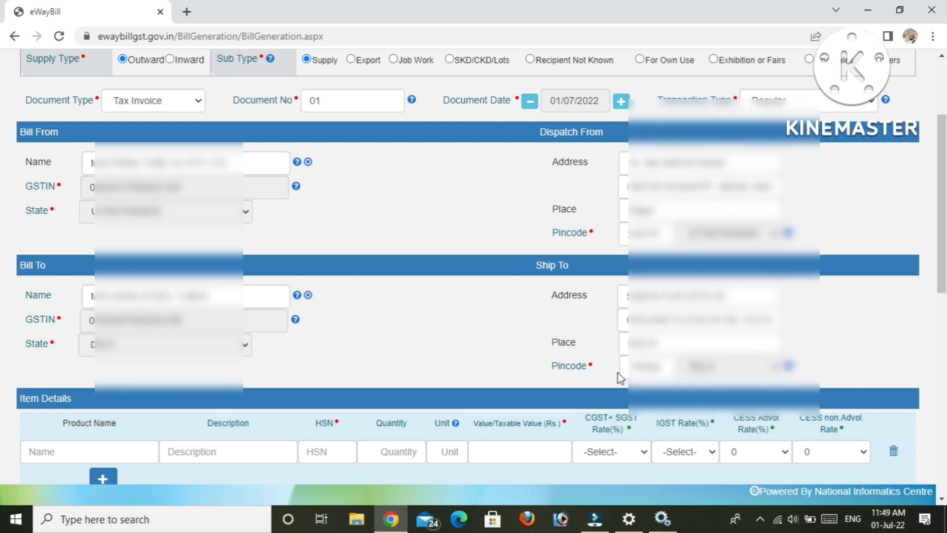
Enter MS PIPE as the first item's product name.
scroll(620, 378, down, 1)
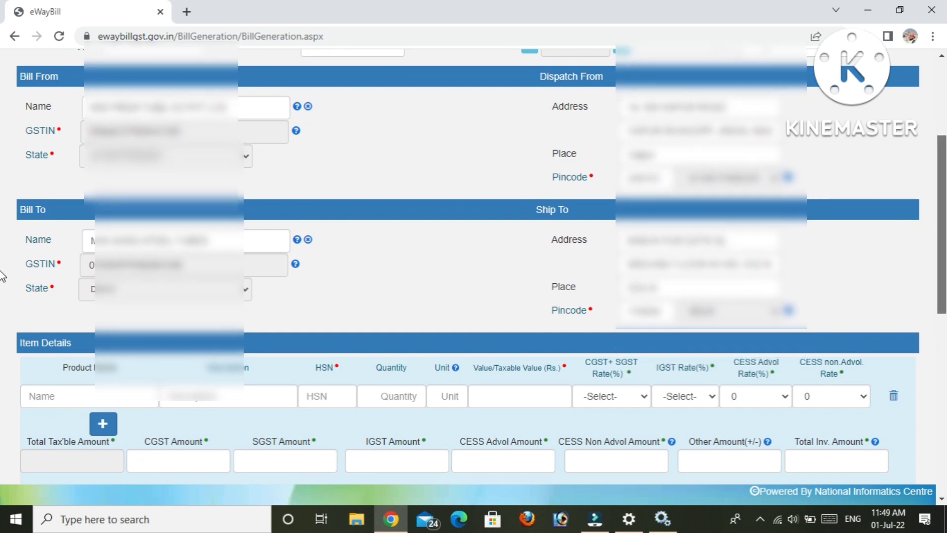
scroll(1, 277, down, 2)
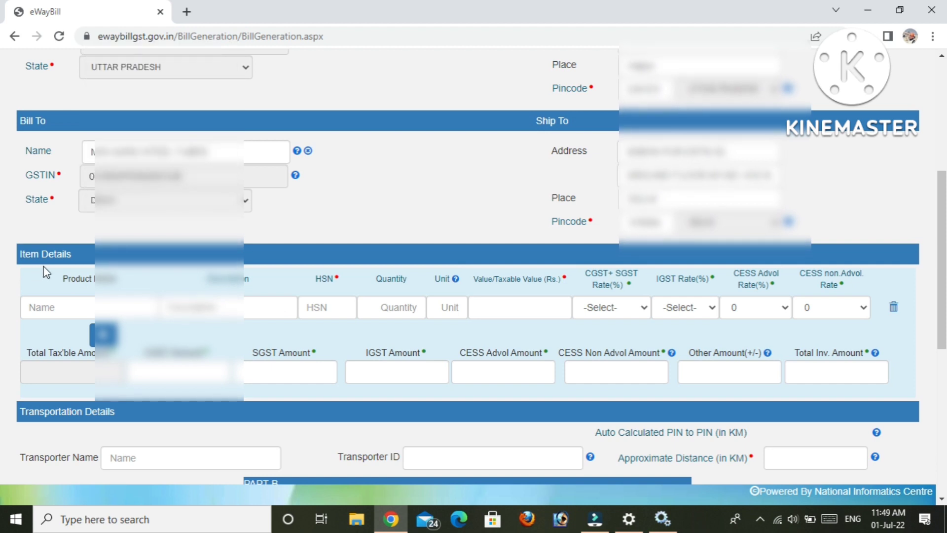
click(53, 303)
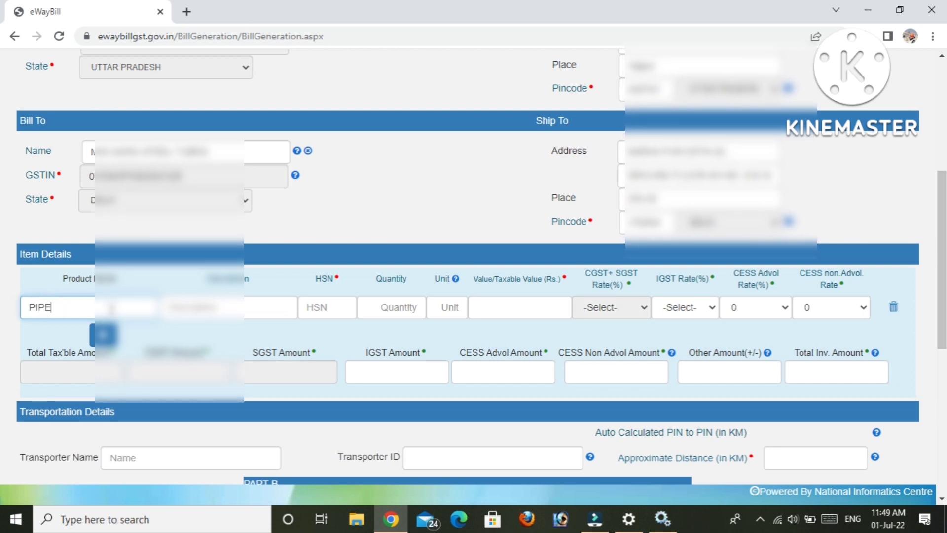
click(27, 307)
text(mS)
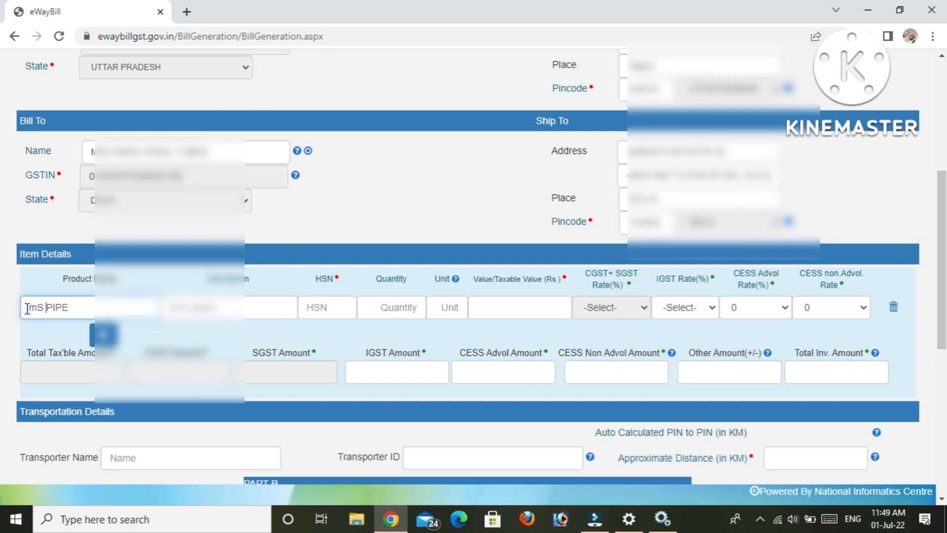
key(BackSpace)
key(BackSpace)
key(BackSpace)
text(MS)
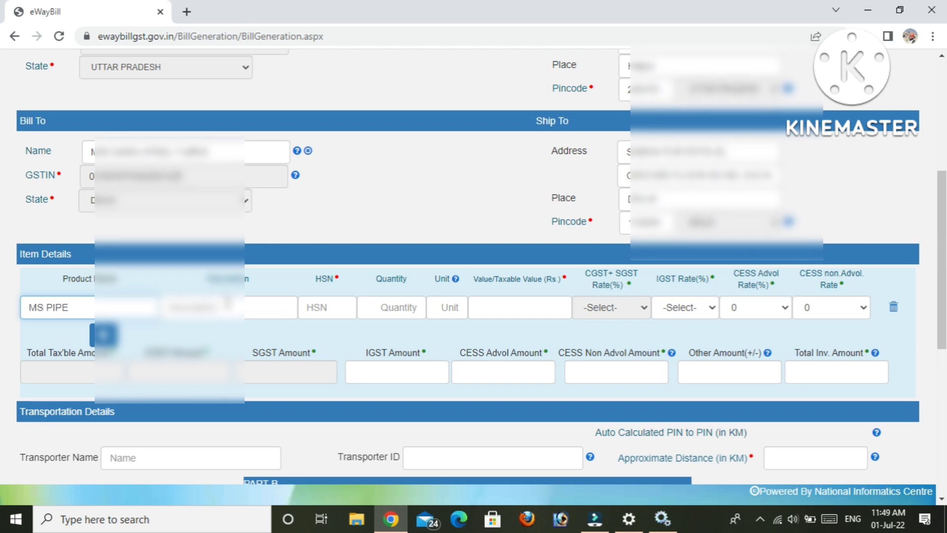
Fill in HSN 730690, quantity 5600 and unit KGS for the MS PIPE item.
click(319, 306)
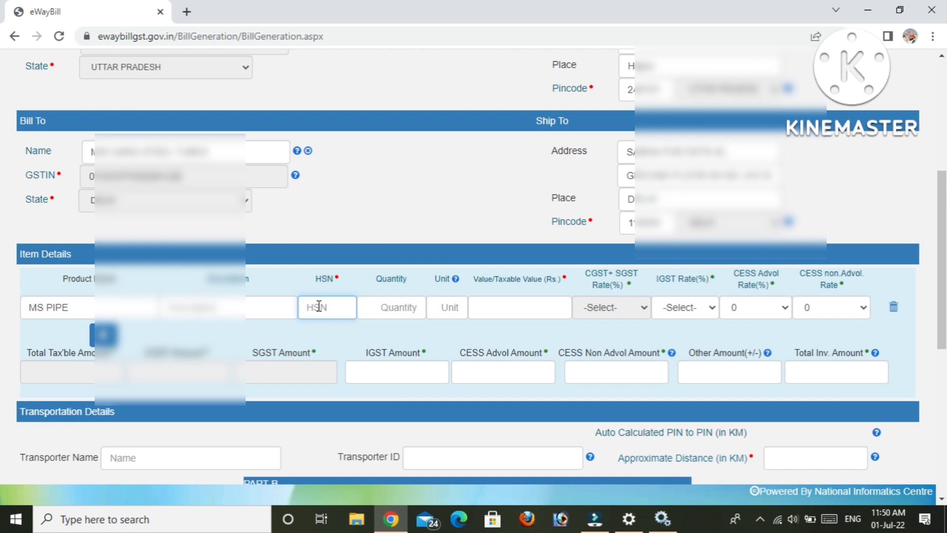
text(730690)
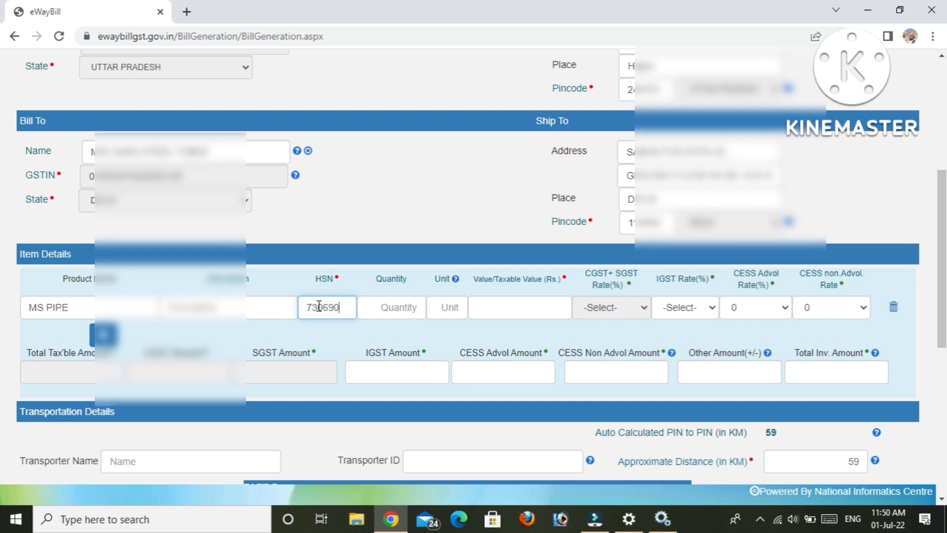
click(403, 312)
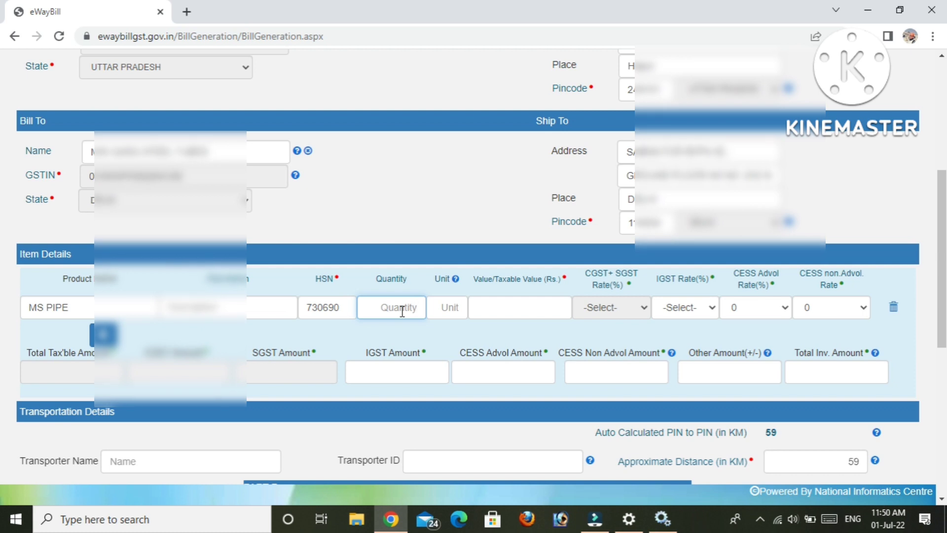
text(5600)
click(444, 309)
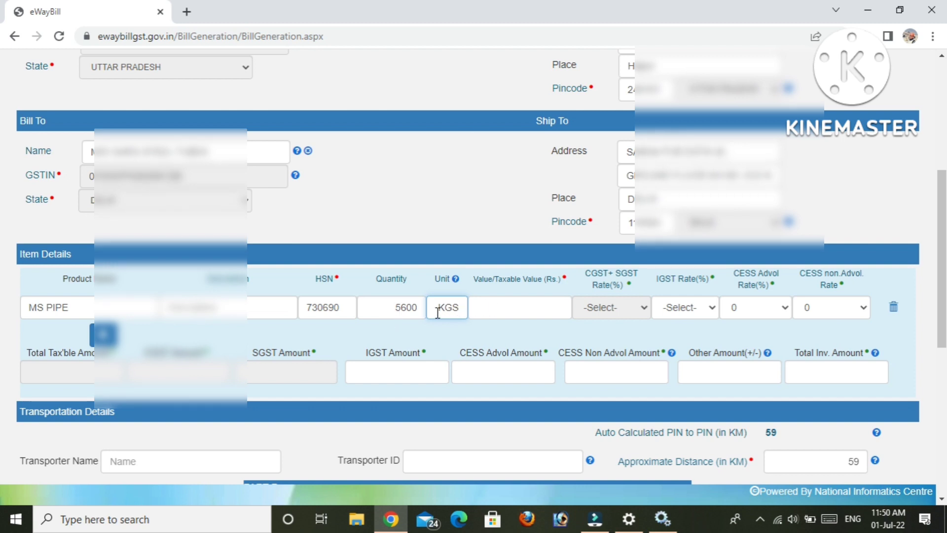
mouse_move(457, 280)
click(508, 309)
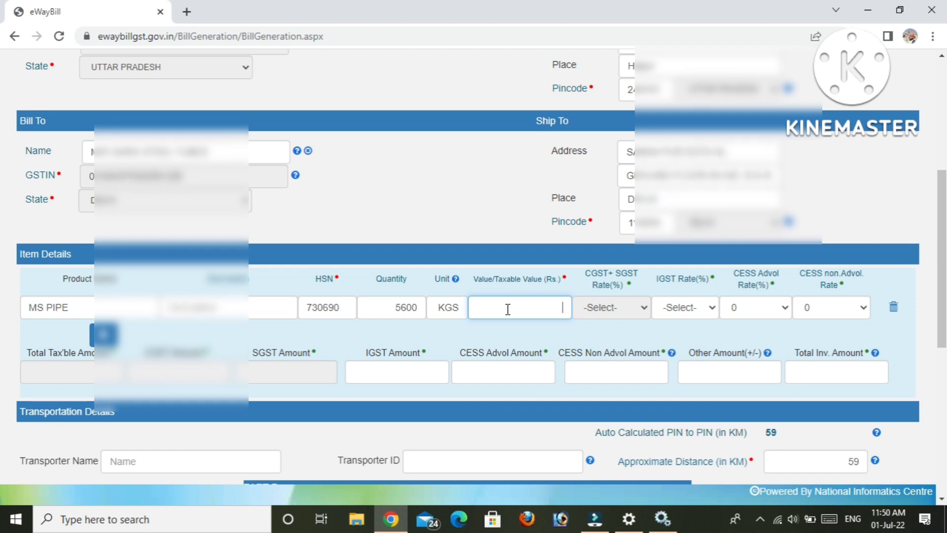
Enter 567000 as the item's taxable value.
text(56)
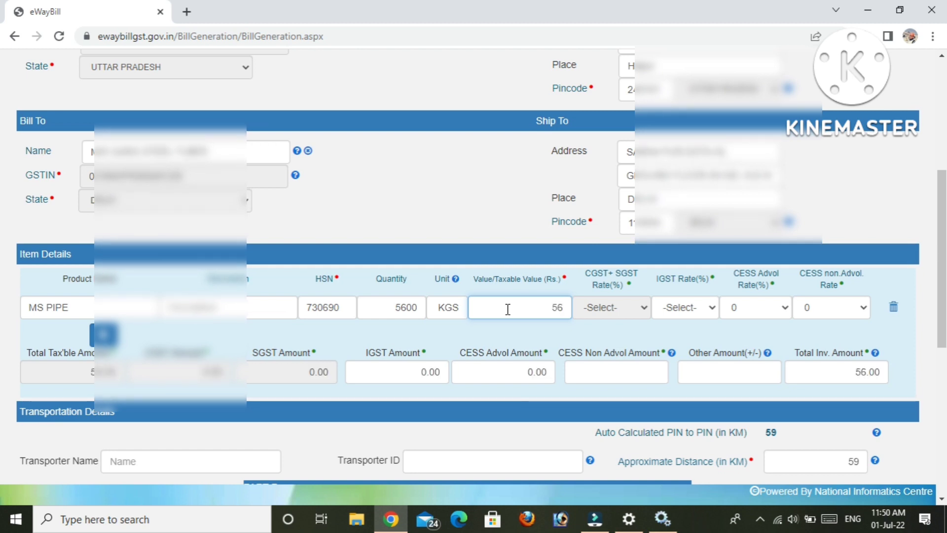
text(700)
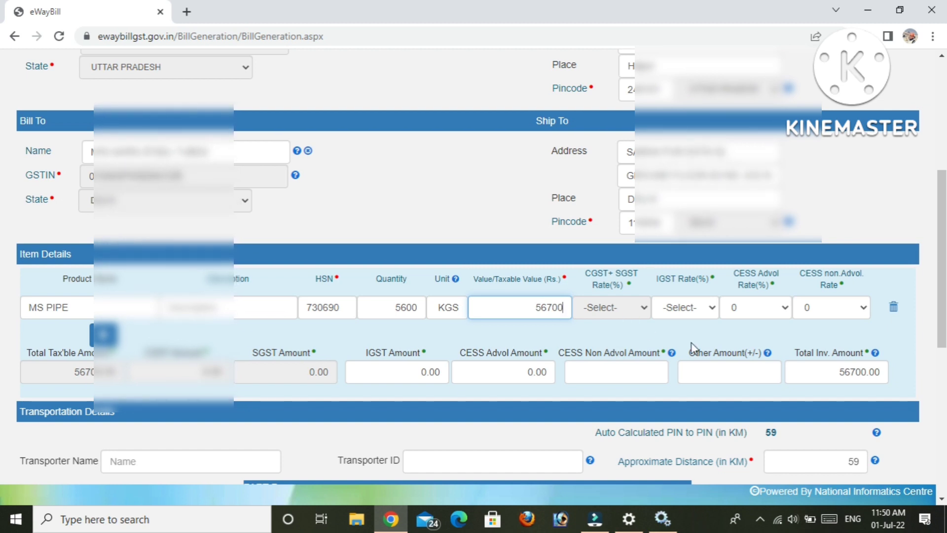
click(708, 309)
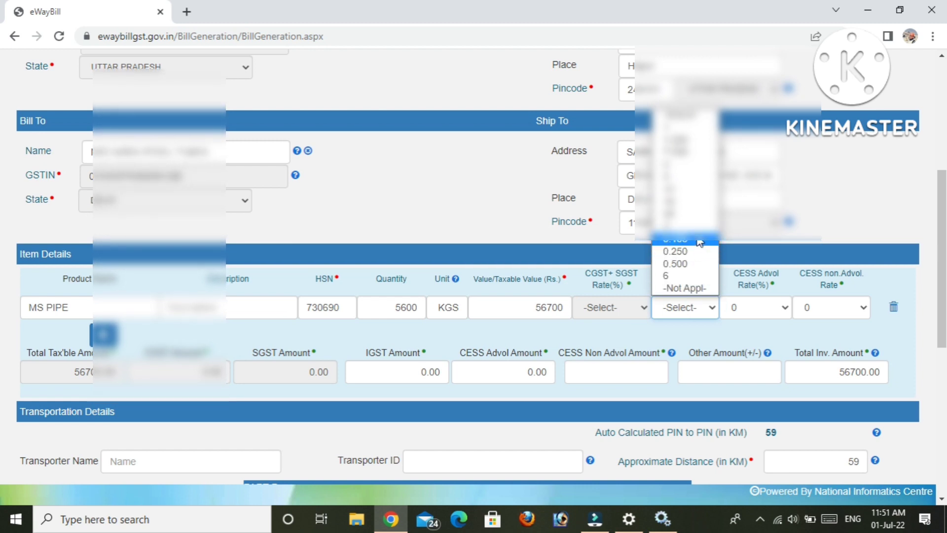
click(566, 310)
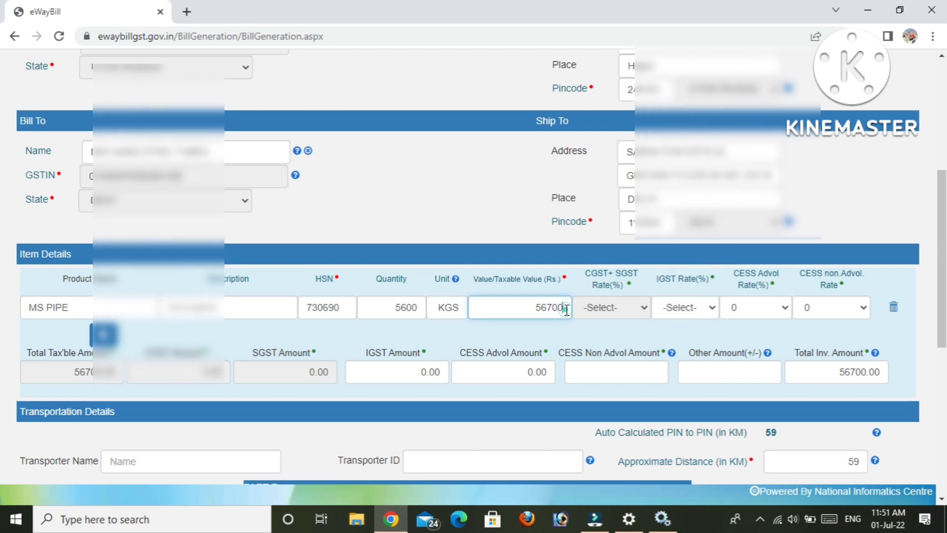
text(0)
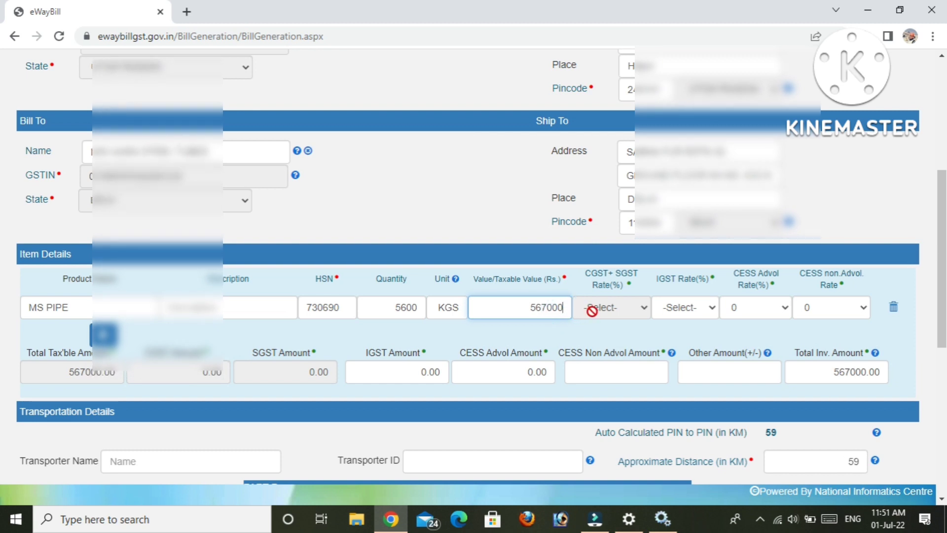
Set the IGST rate to 1%, giving IGST 5670.00 and invoice total 572670.00.
click(687, 309)
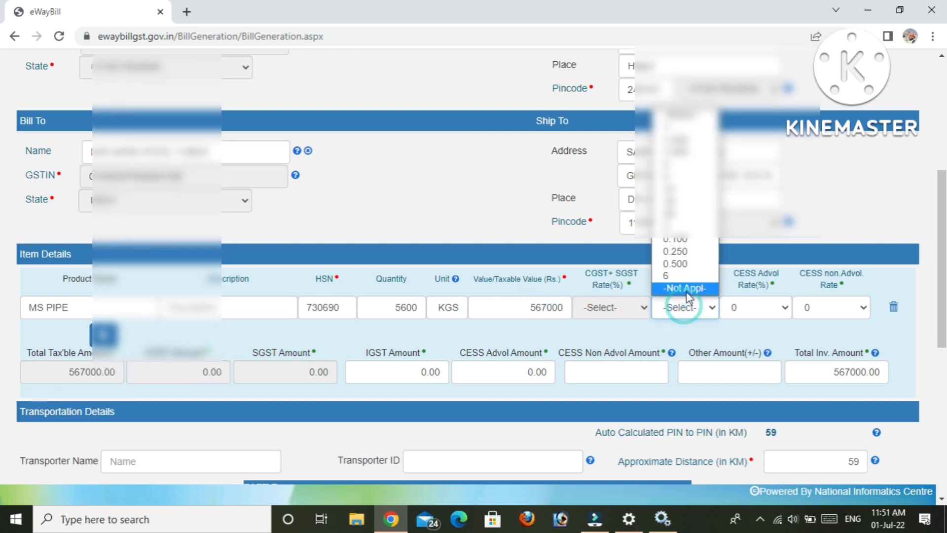
key(Down)
key(Down)
key(Down)
key(Down)
key(Down)
key(Down)
key(Down)
key(Down)
key(Down)
key(Down)
key(Down)
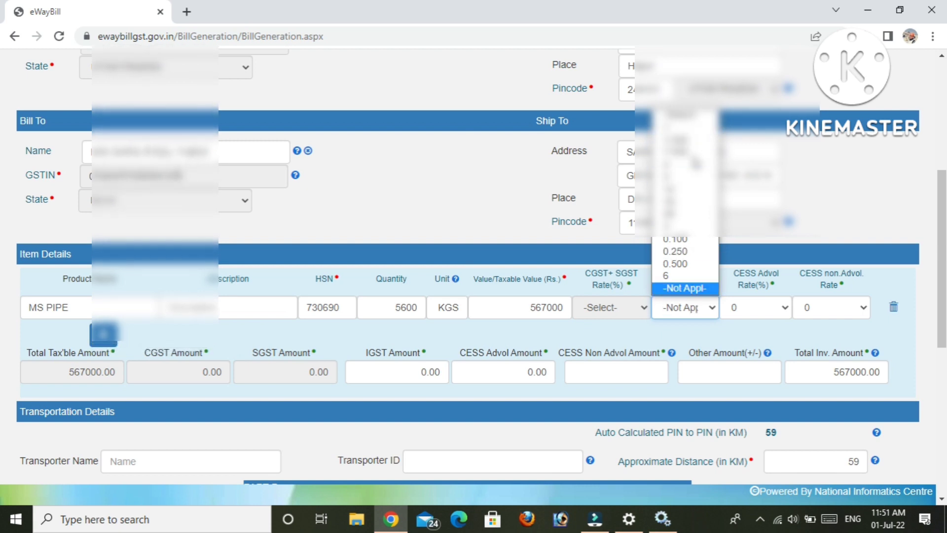
key(Up)
key(Up)
key(Up)
key(Up)
key(Up)
key(Up)
key(Up)
key(Up)
key(Up)
key(Up)
key(Up)
key(Up)
key(Up)
key(Up)
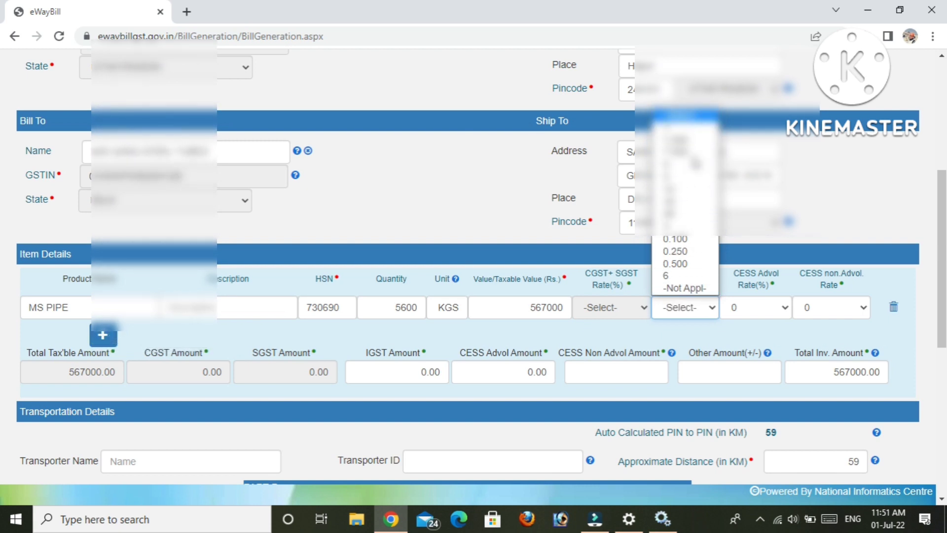
key(Down)
key(Return)
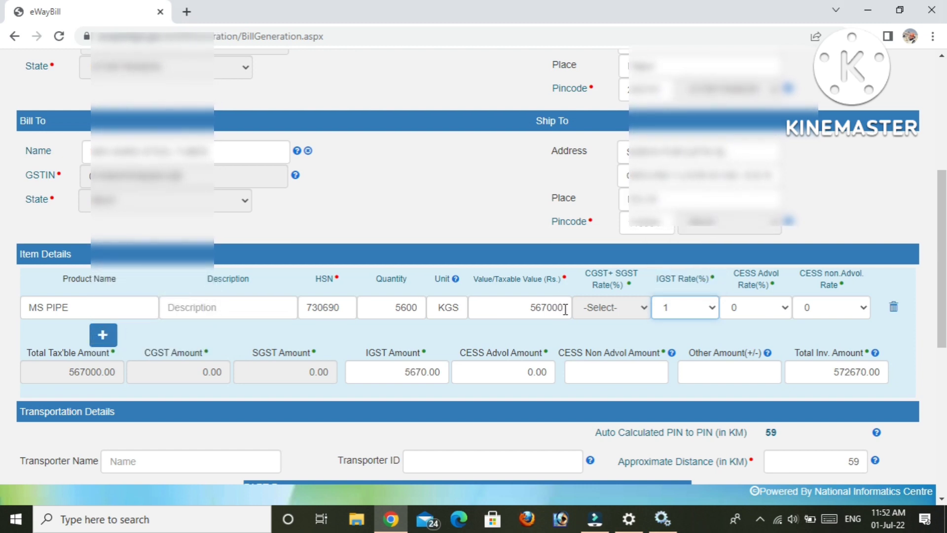
click(676, 311)
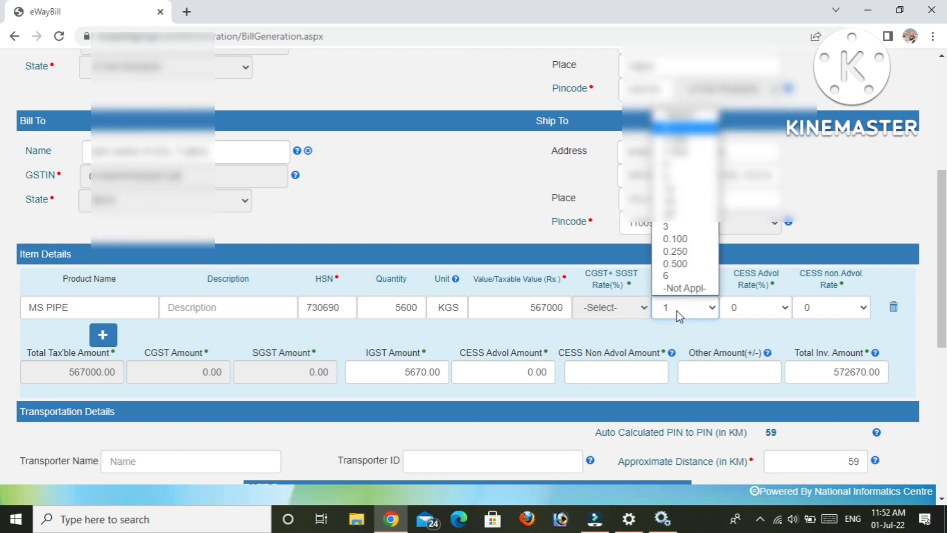
click(661, 327)
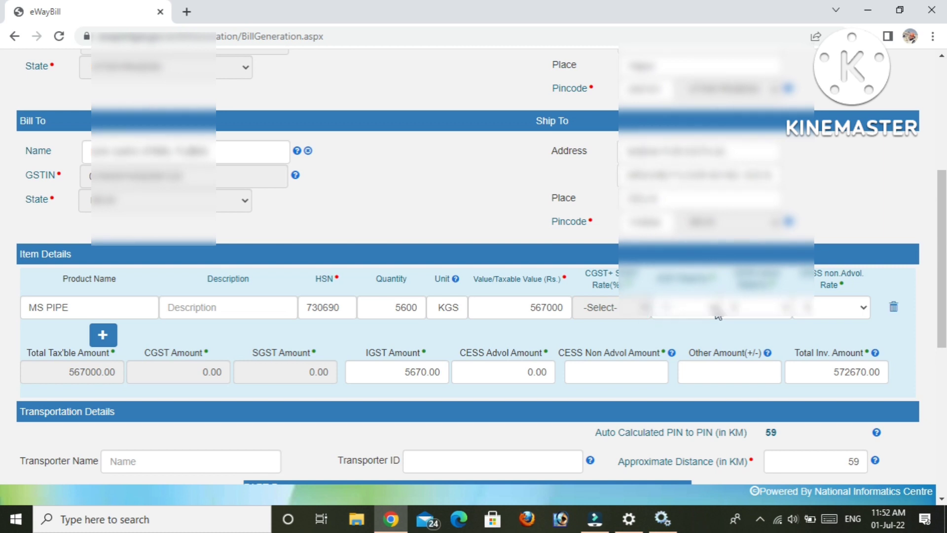
Change the IGST rate to 18%, making IGST 102060.00 and the invoice total 669060.00.
drag(945, 258, 945, 180)
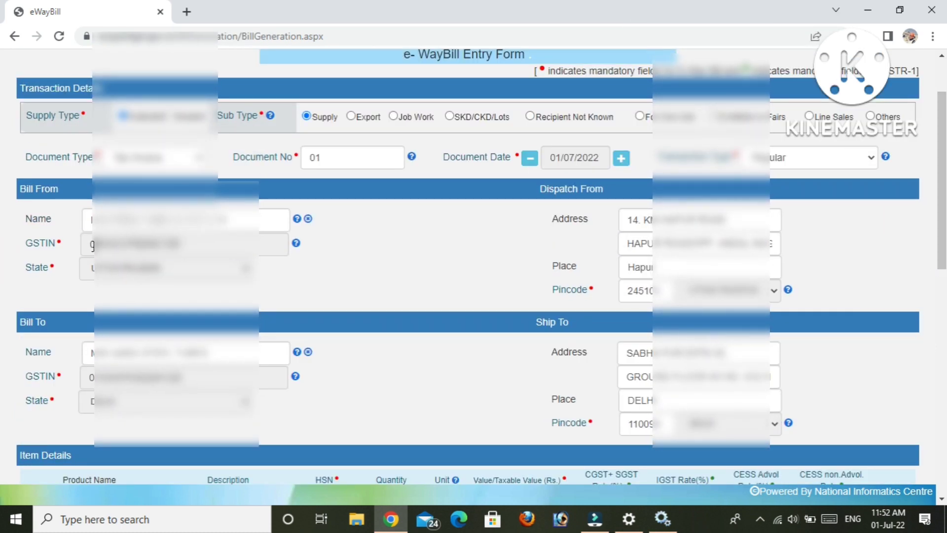
double_click(92, 244)
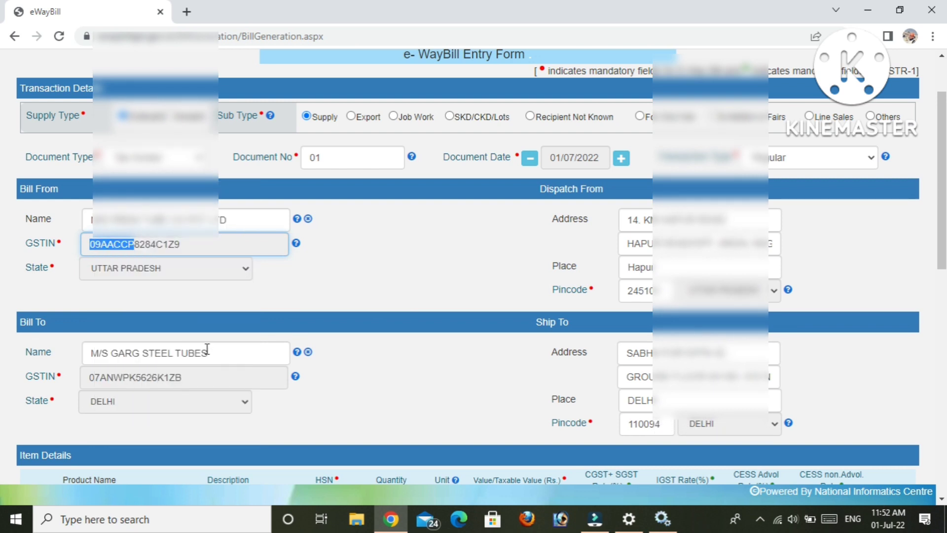
drag(83, 379, 100, 378)
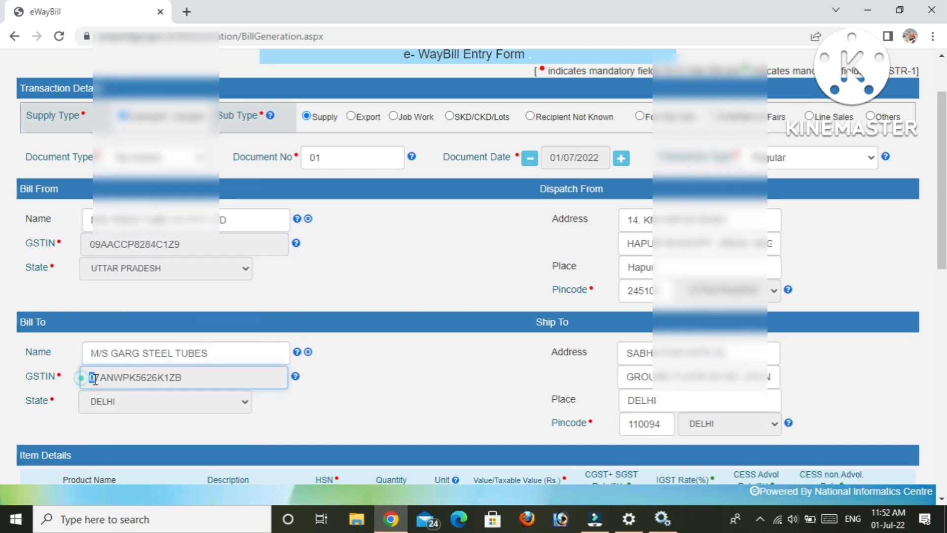
scroll(2, 240, down, 5)
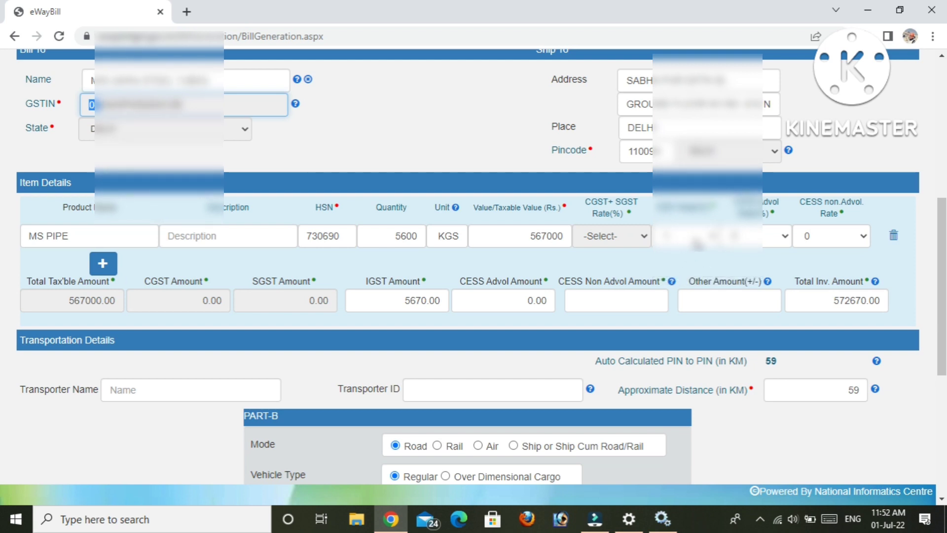
click(695, 239)
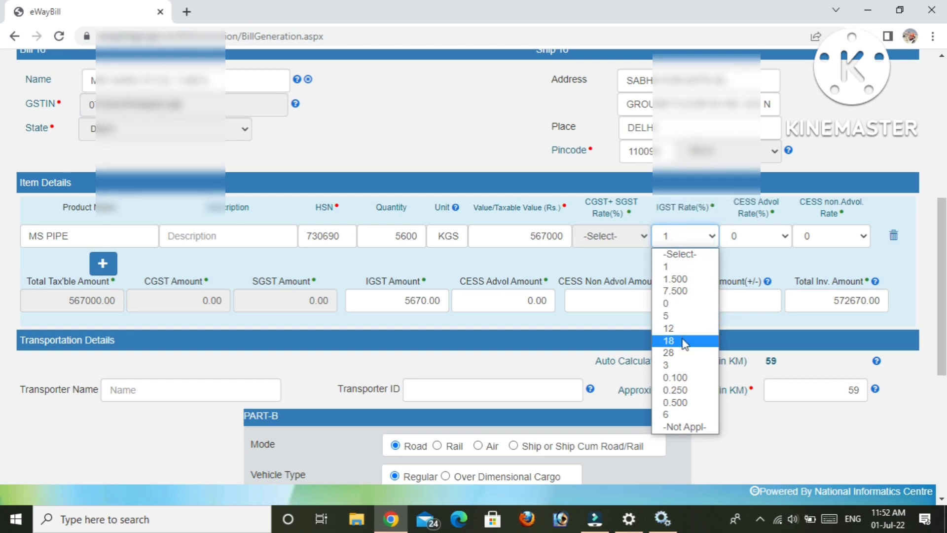
click(684, 340)
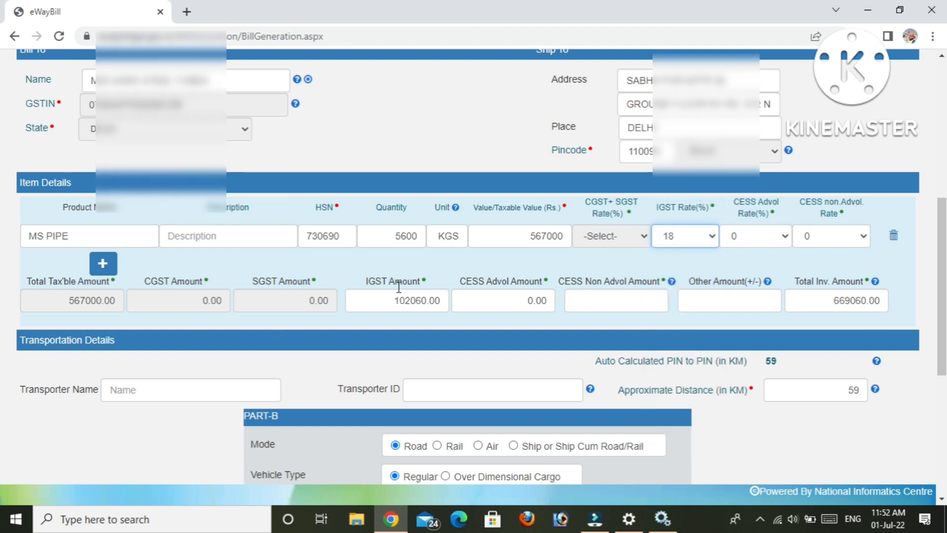
double_click(50, 299)
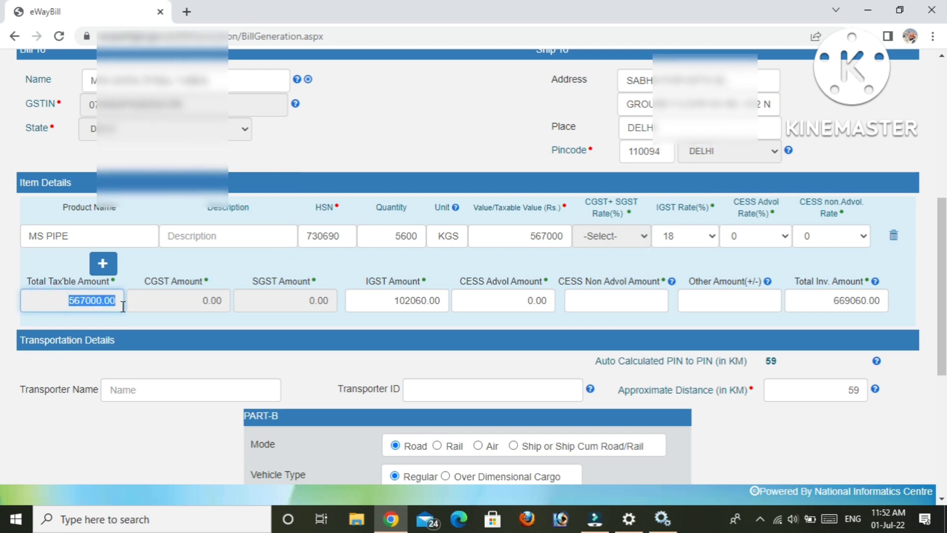
double_click(379, 303)
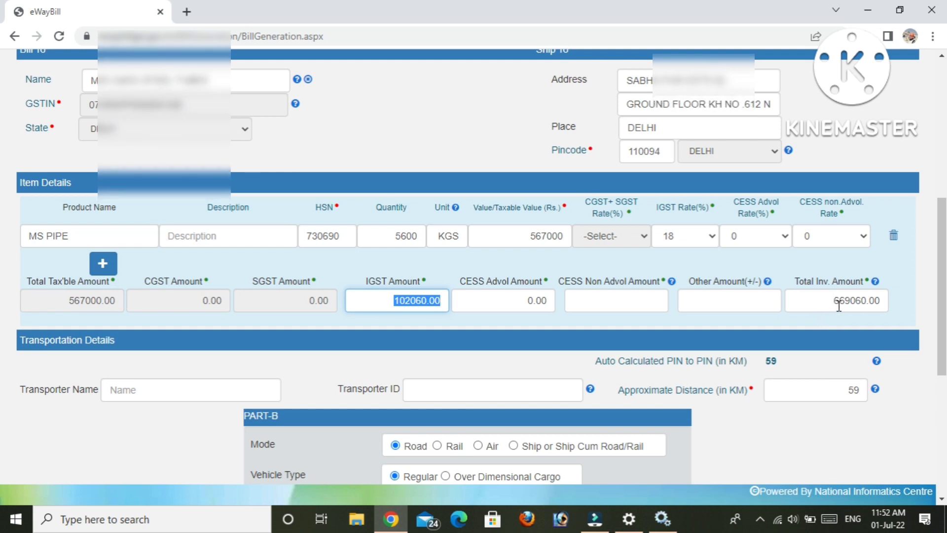
scroll(2, 298, down, 2)
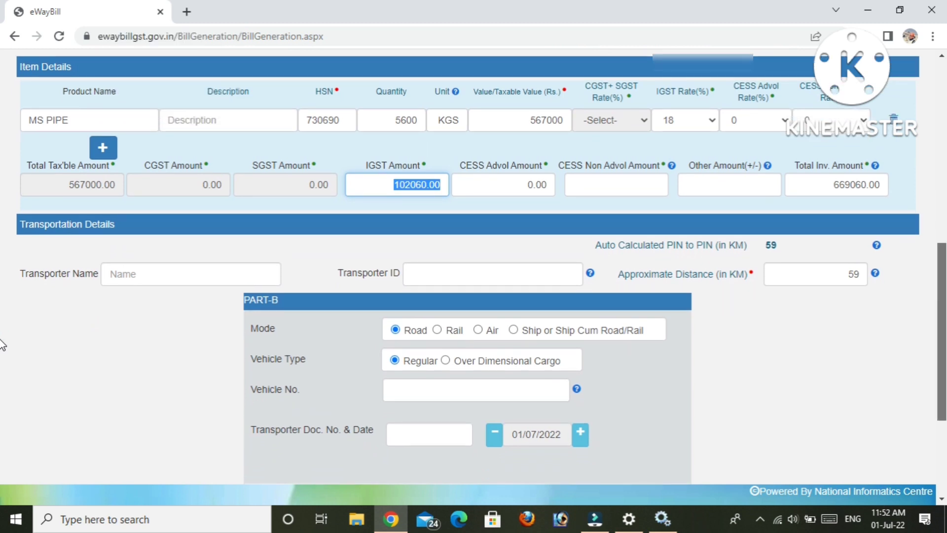
click(860, 347)
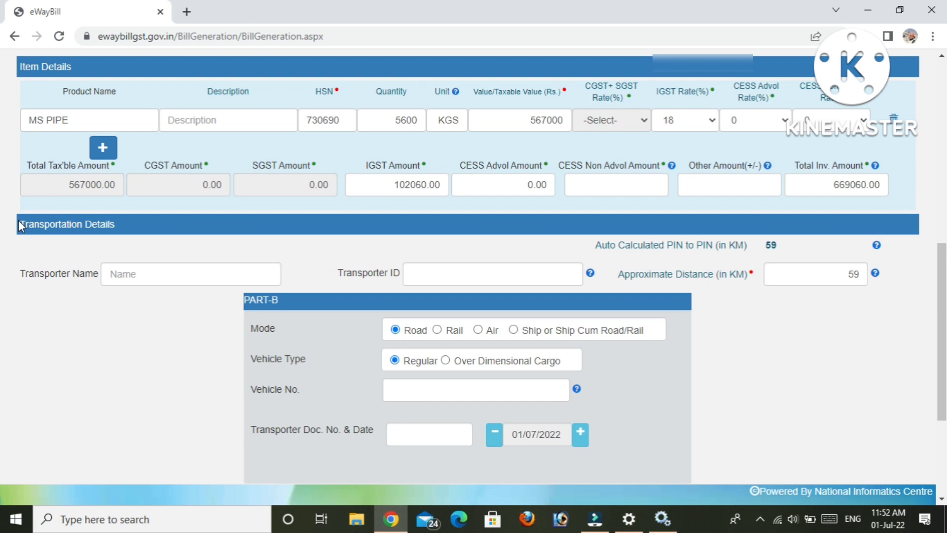
click(188, 277)
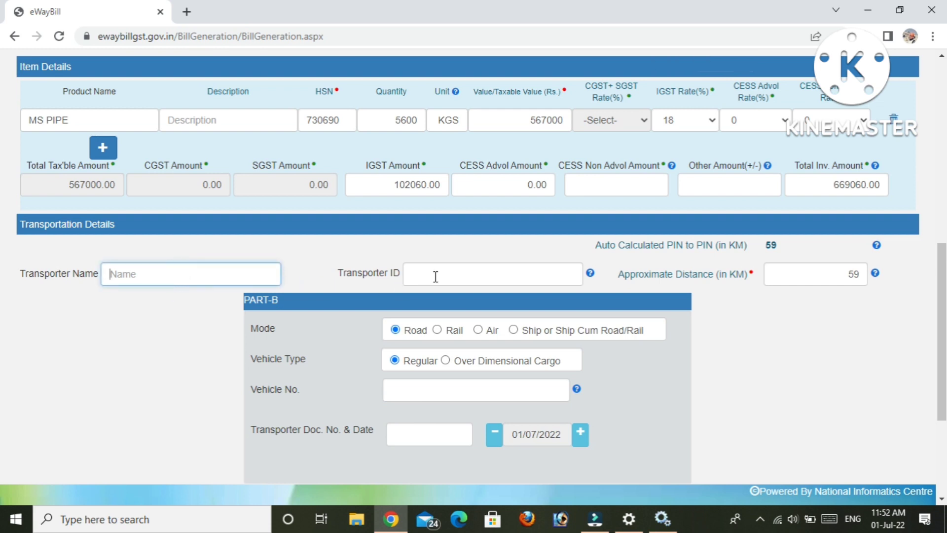
click(451, 275)
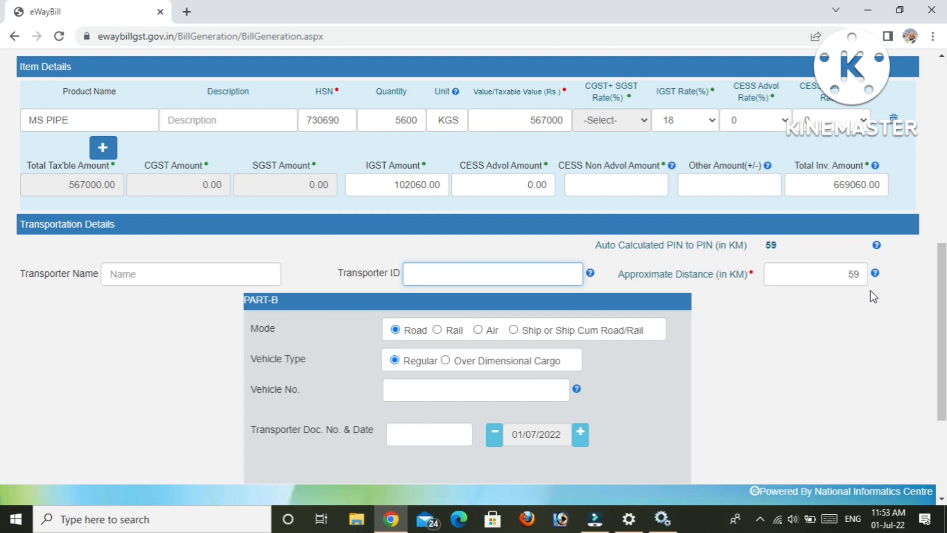
drag(945, 292, 944, 165)
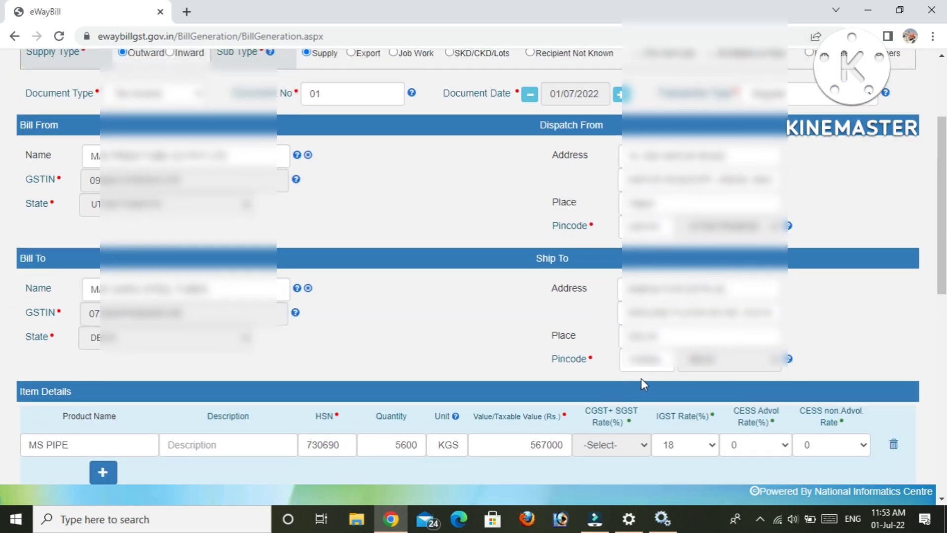
drag(945, 257, 945, 387)
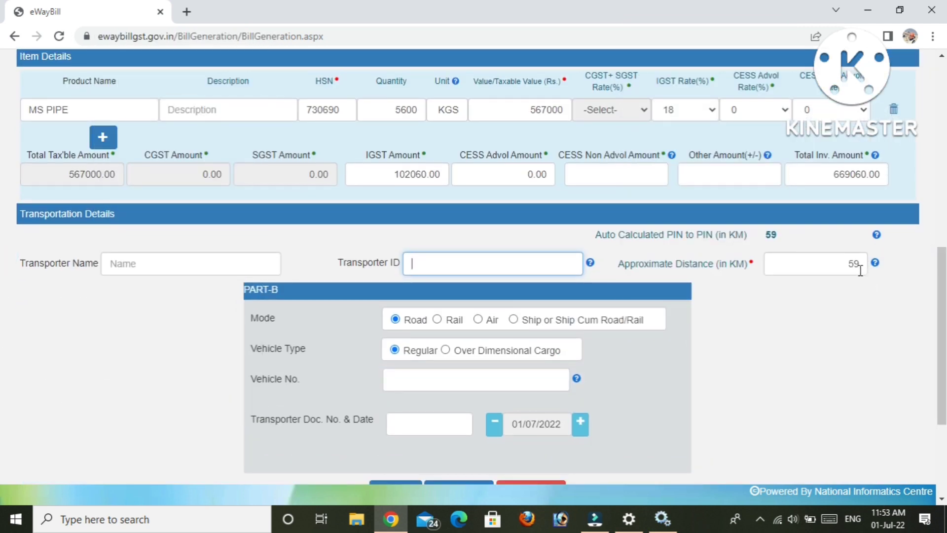
scroll(3, 348, down, 1)
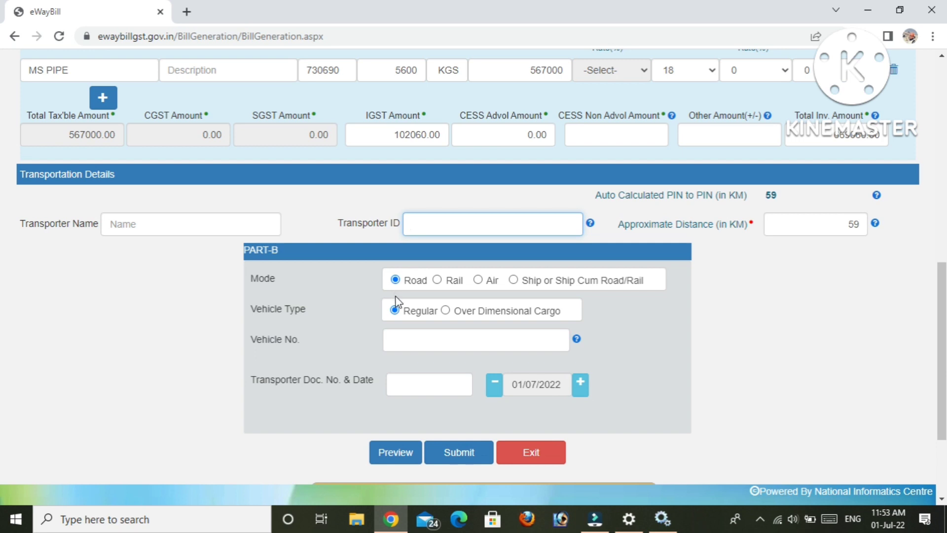
click(456, 340)
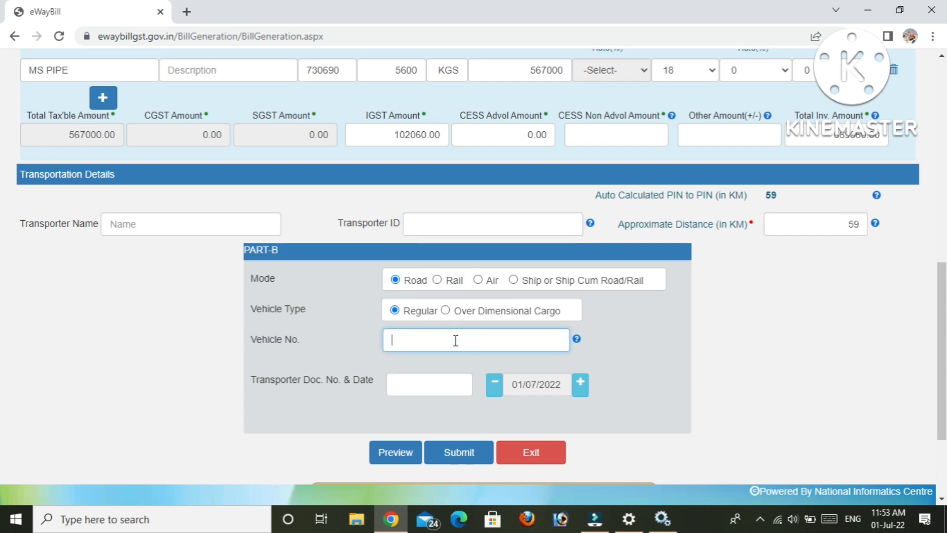
text(UP14)
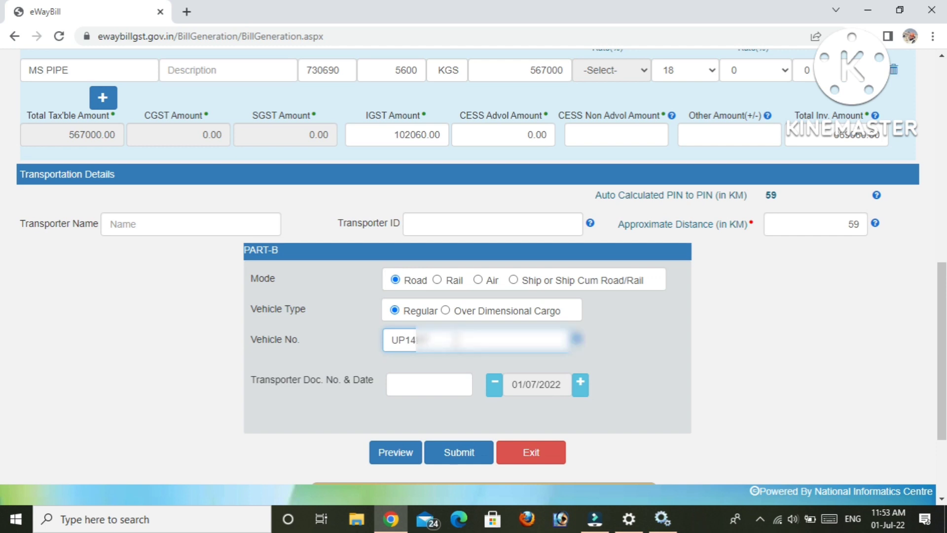
text(HT385)
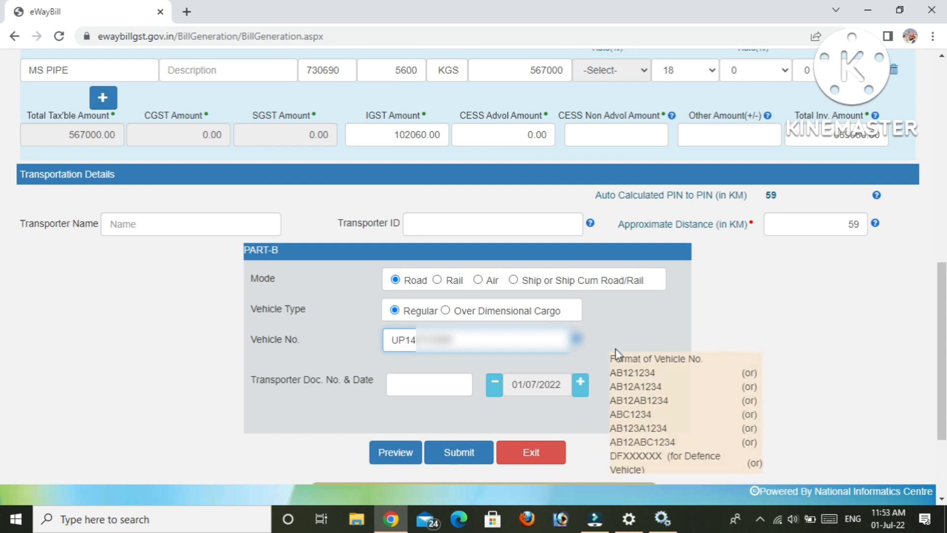
mouse_move(577, 341)
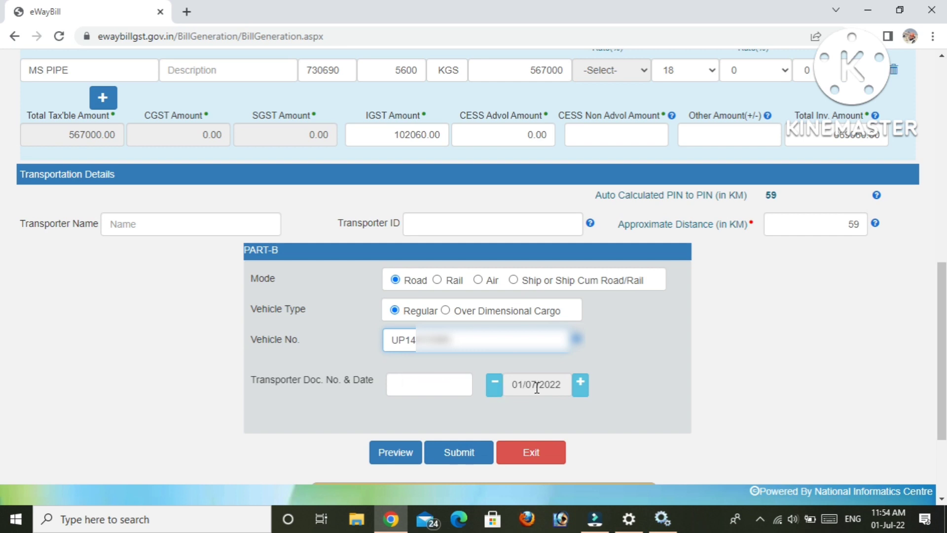
drag(251, 381, 360, 393)
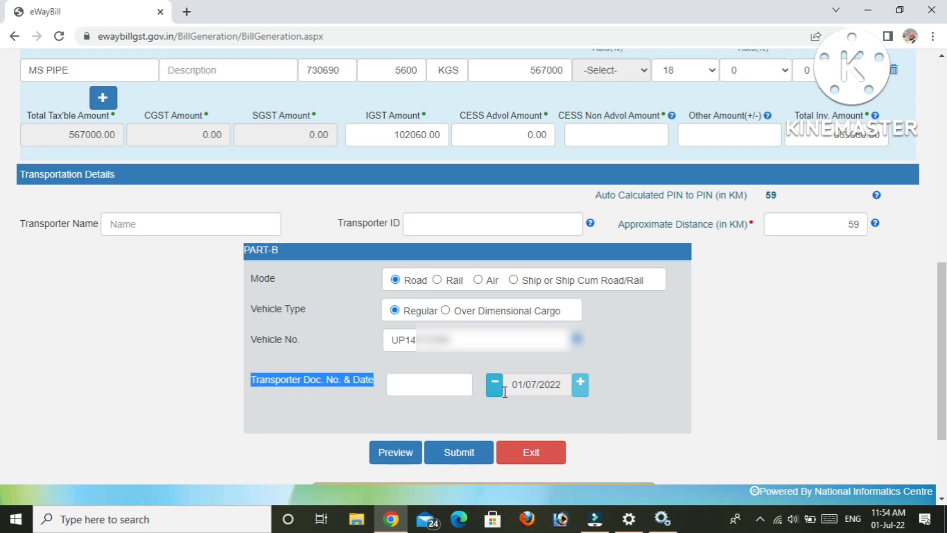
Open the E-Waybill Preview, proceeding past the missing GSTR1 fields warning.
click(403, 454)
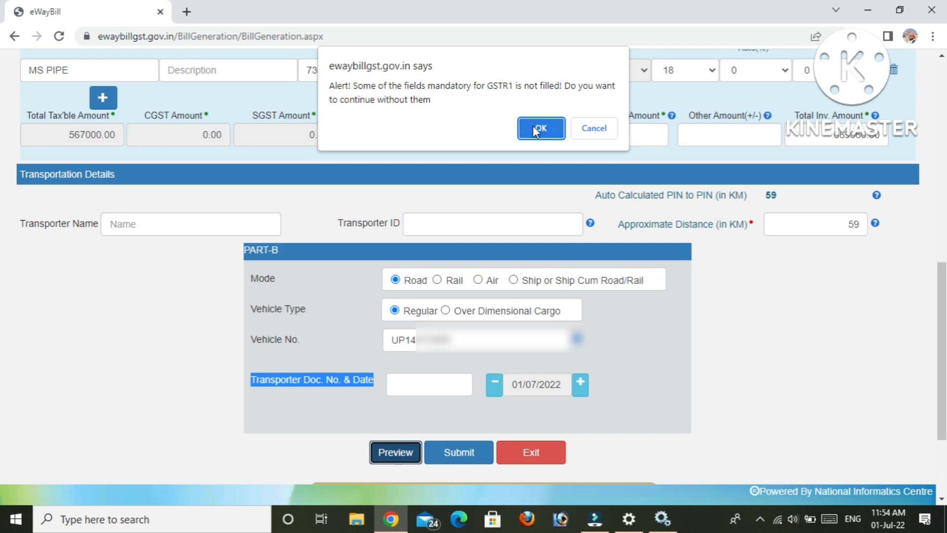
click(533, 128)
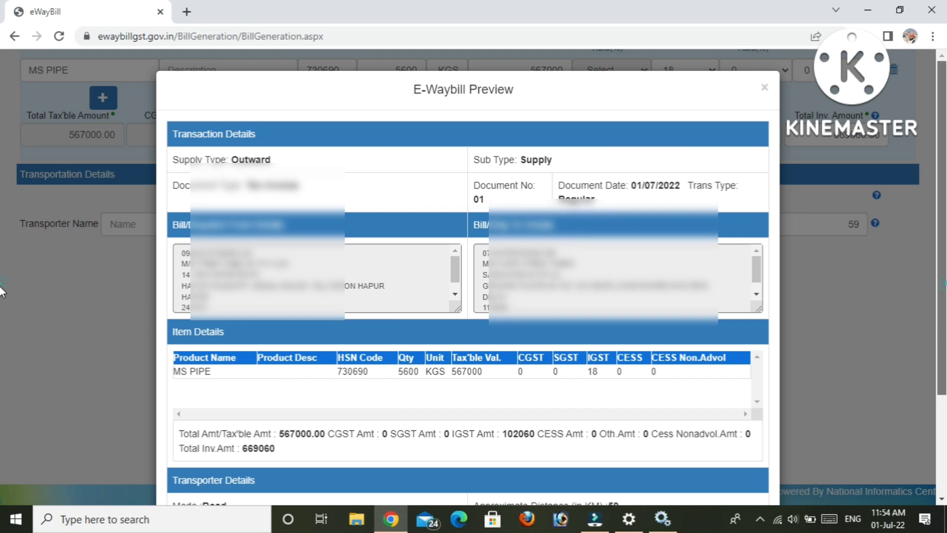
scroll(0, 291, down, 1)
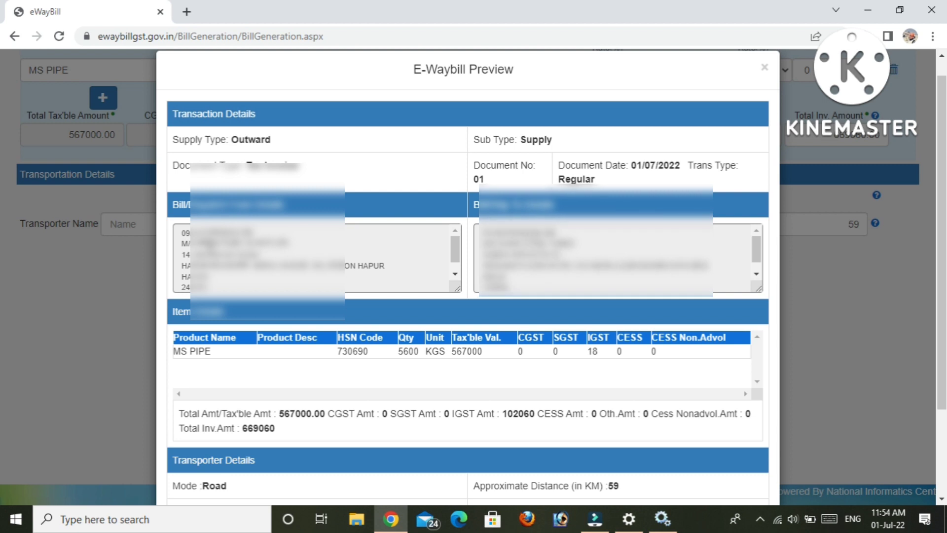
Review the dispatch-from and bill-to addresses in the preview.
click(184, 242)
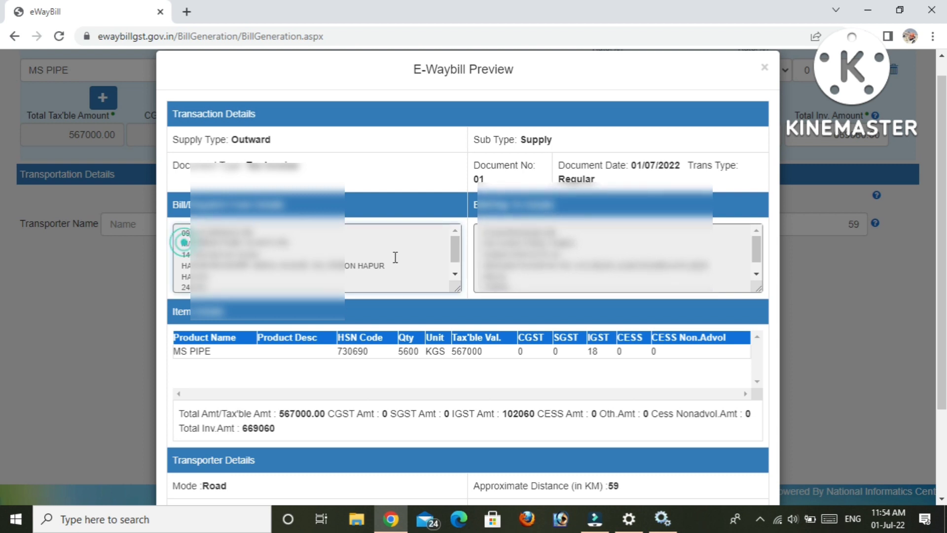
drag(184, 242, 395, 257)
drag(501, 241, 548, 264)
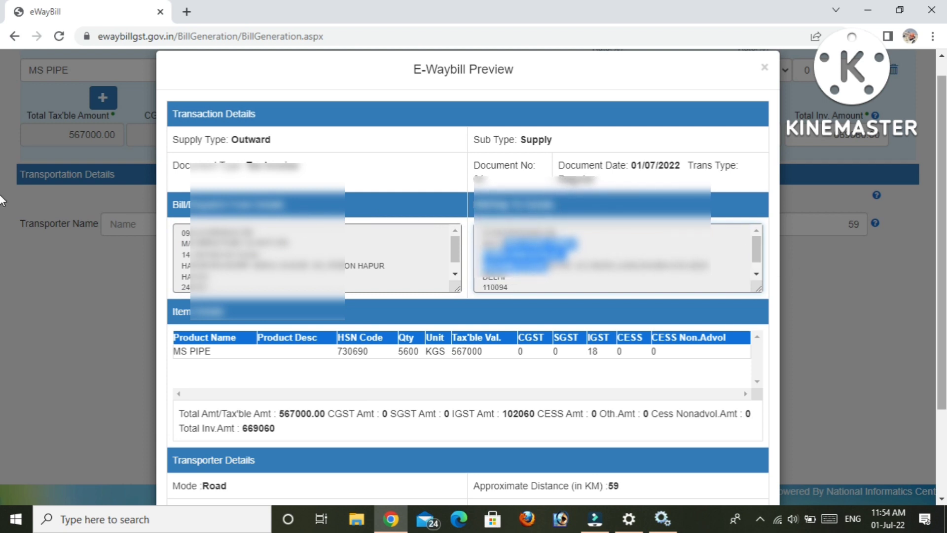
Verify the tax totals: taxable amount 567000.00, CGST/SGST, and IGST 102060.
scroll(1, 207, down, 1)
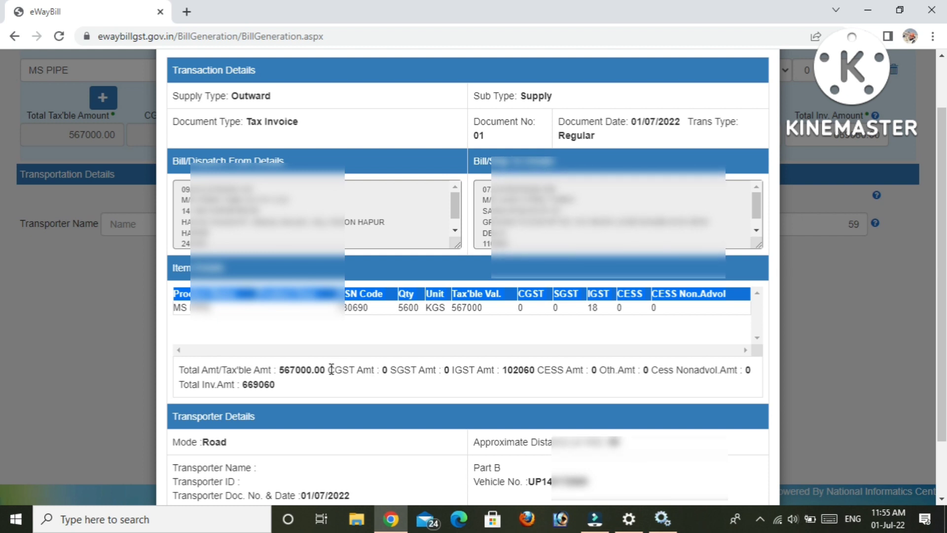
drag(329, 369, 454, 370)
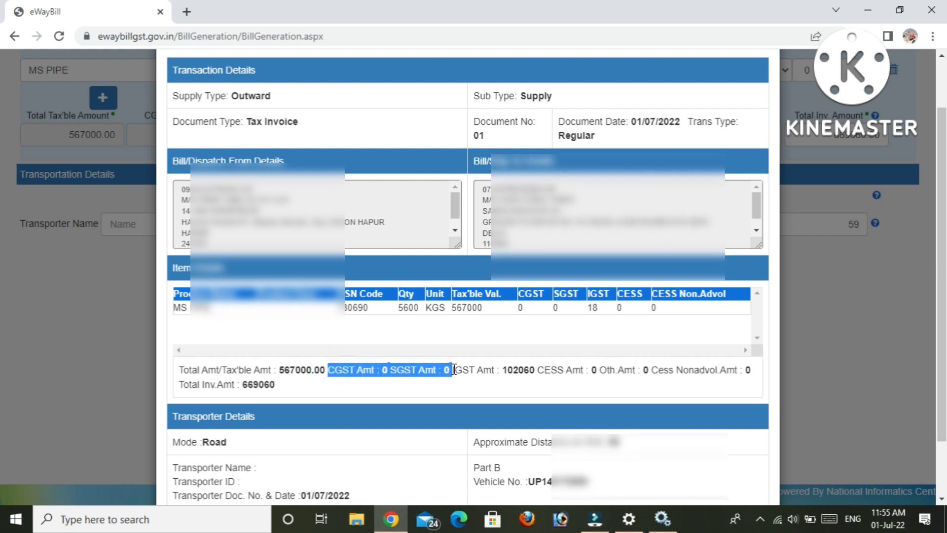
click(492, 377)
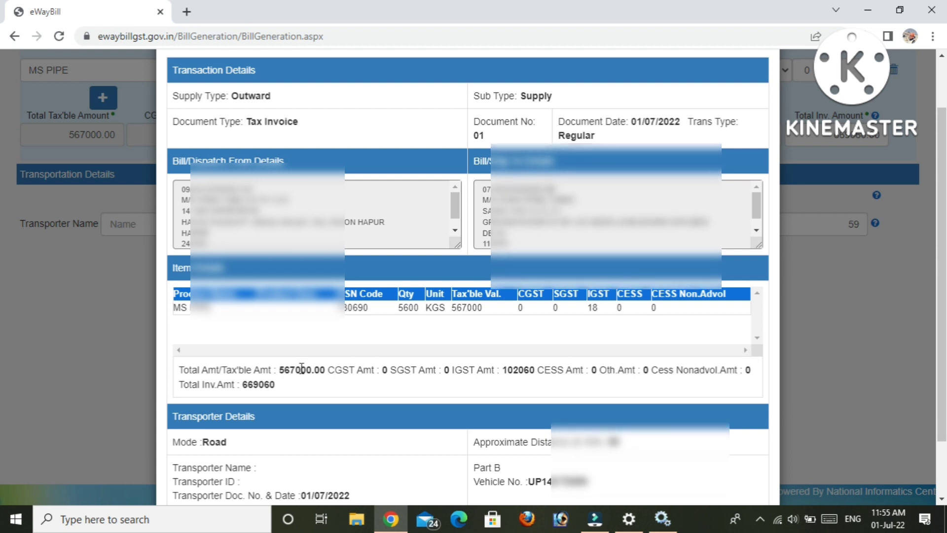
drag(296, 370, 363, 369)
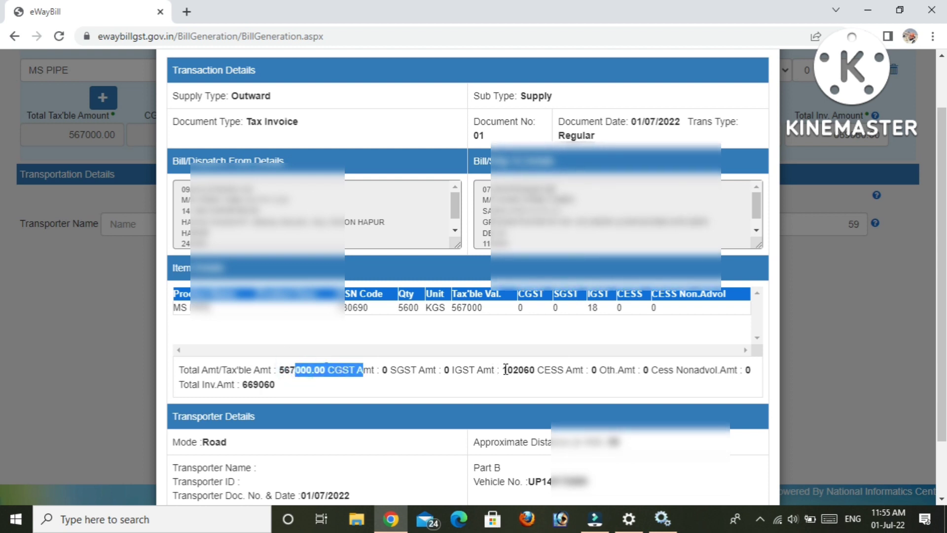
drag(514, 369, 538, 370)
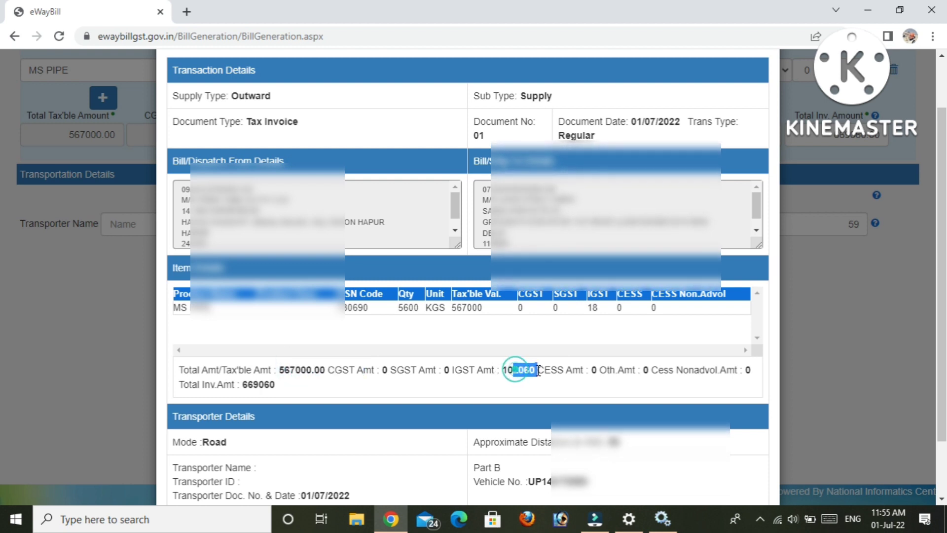
click(509, 370)
double_click(513, 370)
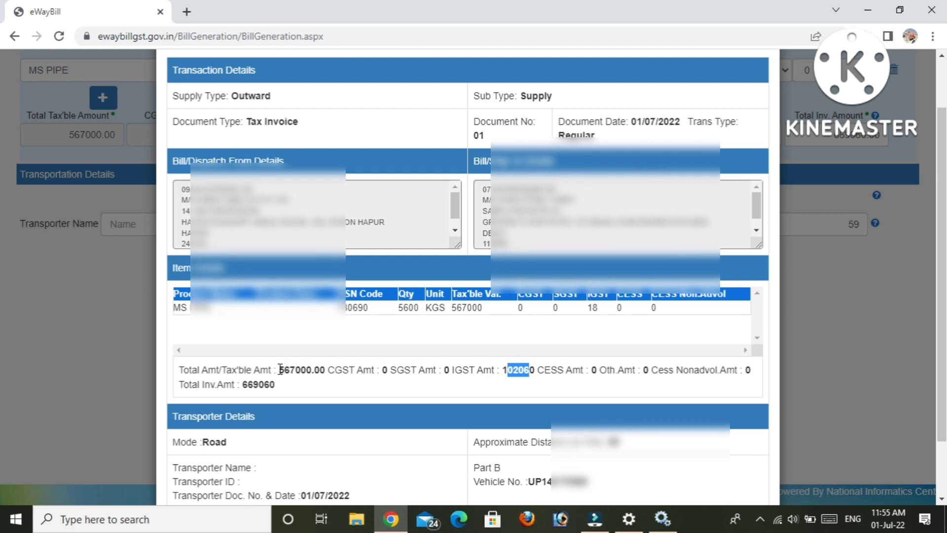
drag(279, 370, 363, 370)
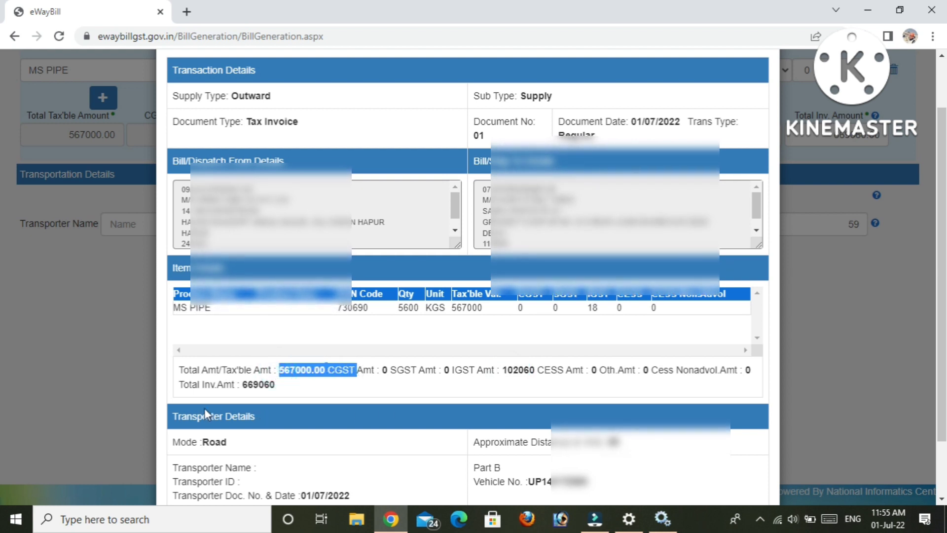
click(191, 386)
drag(191, 386, 270, 387)
click(296, 389)
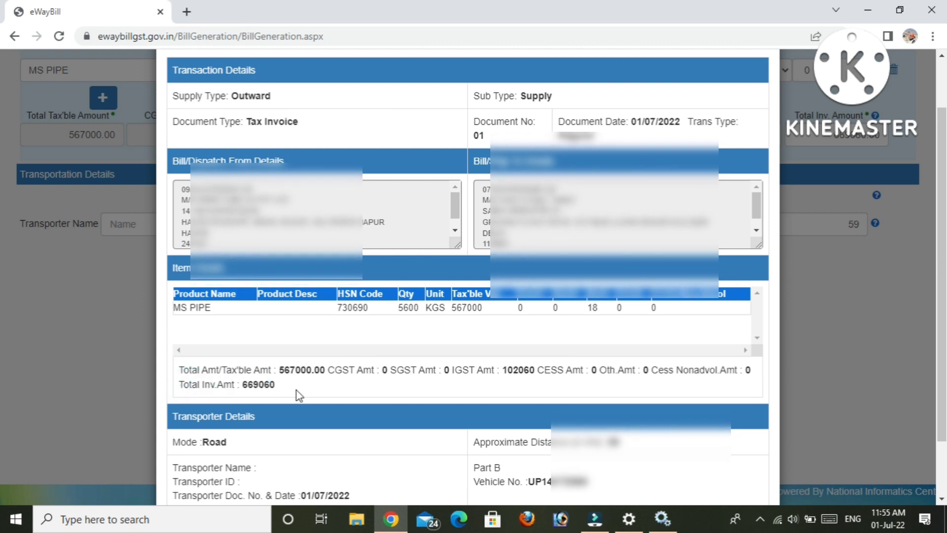
Confirm the approximate distance of 59 KM and return to the form.
scroll(296, 390, down, 1)
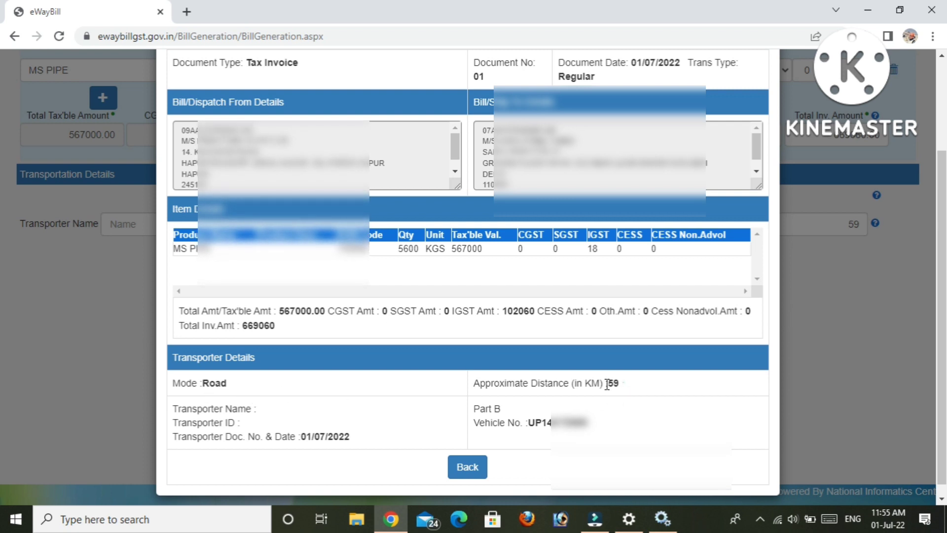
drag(623, 384, 544, 390)
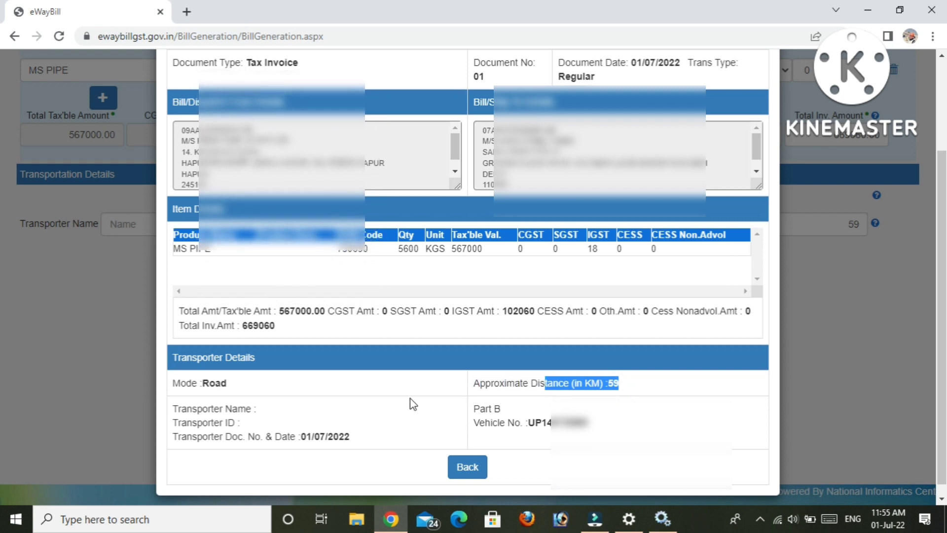
click(553, 406)
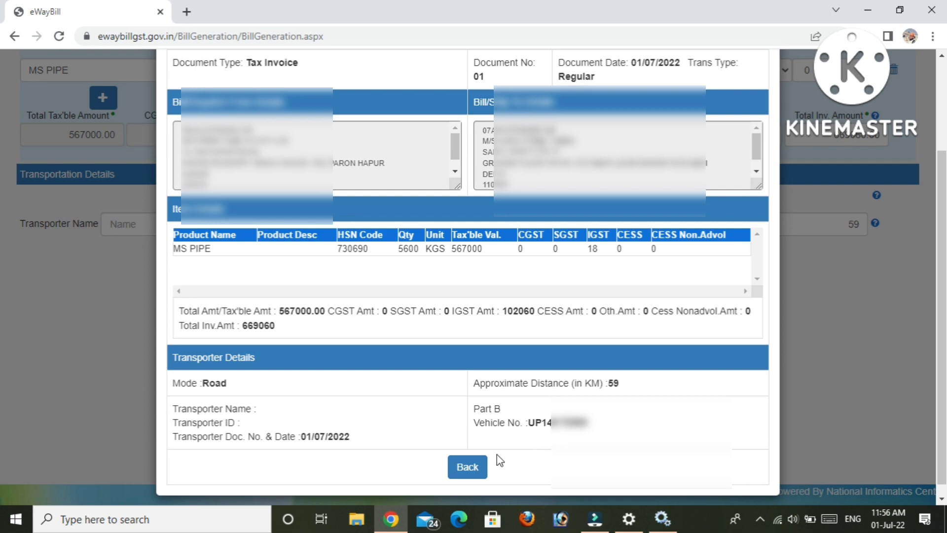
click(477, 467)
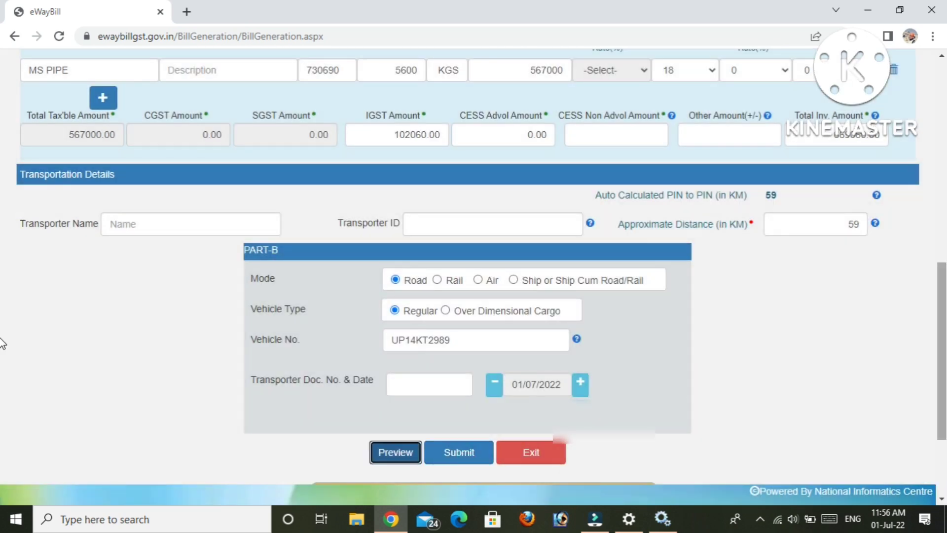
Submit the completed form to generate the e-way bill.
drag(945, 338, 945, 354)
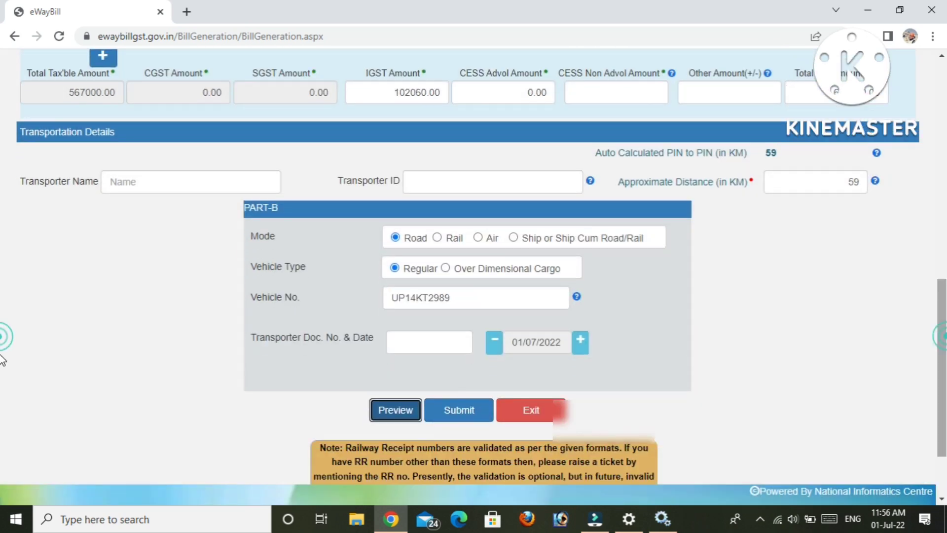
click(458, 410)
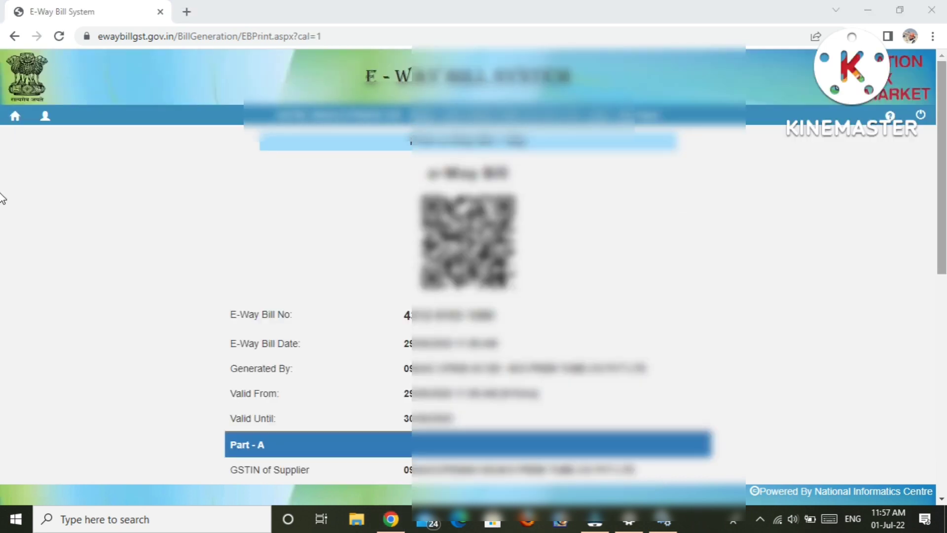
scroll(2, 202, down, 1)
scroll(2, 208, down, 1)
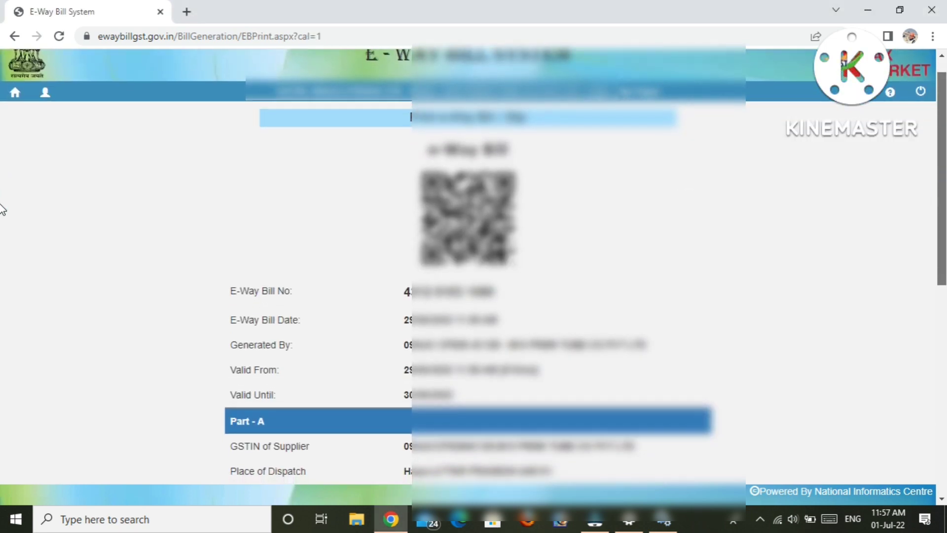
scroll(2, 216, down, 2)
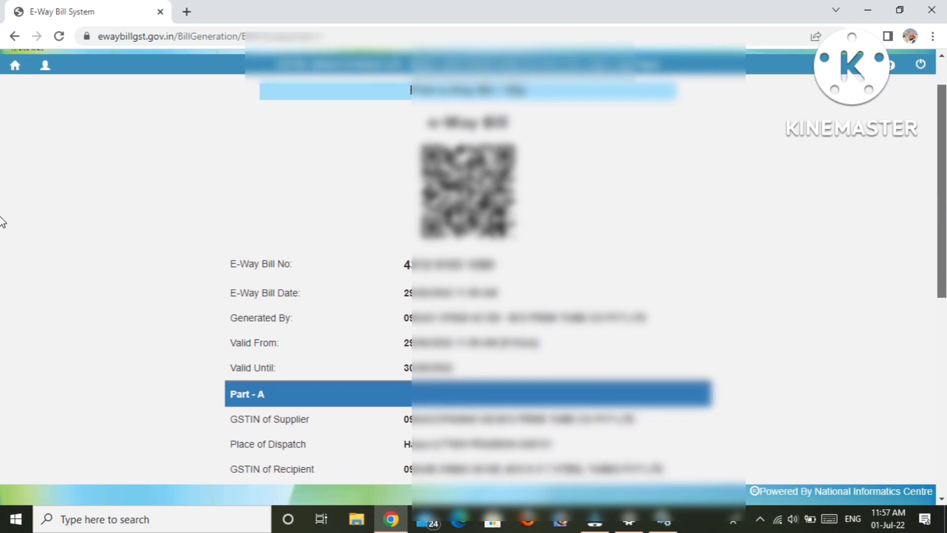
scroll(2, 227, up, 3)
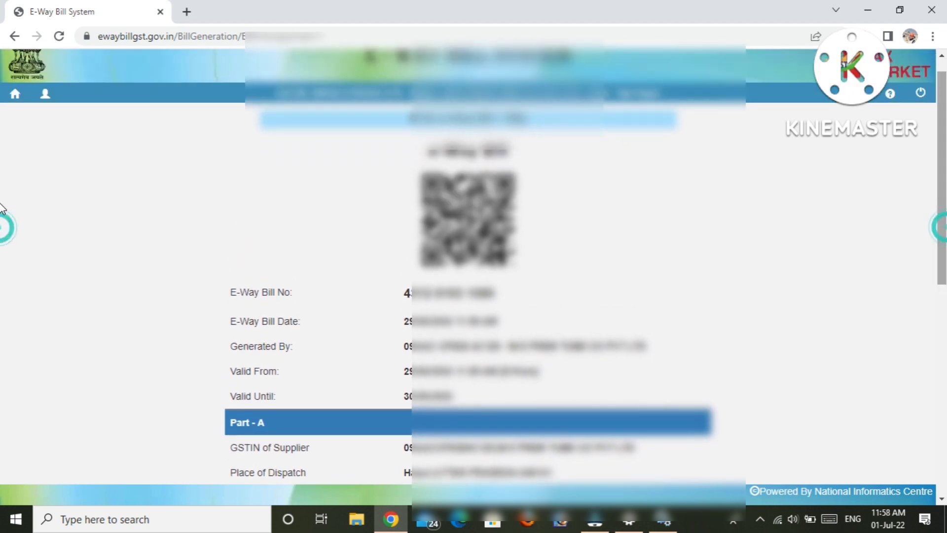
drag(397, 292, 527, 291)
drag(226, 295, 502, 301)
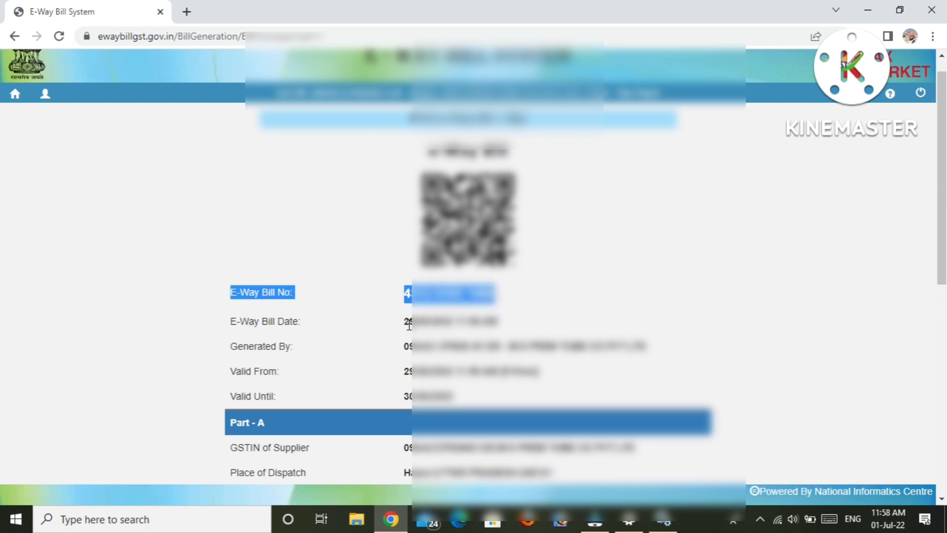
drag(404, 321, 501, 324)
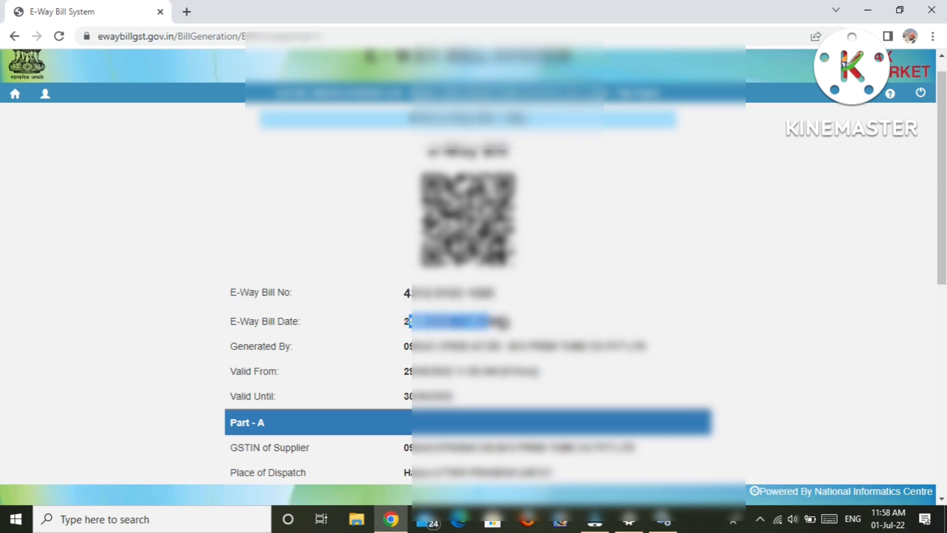
drag(429, 346, 503, 323)
click(367, 350)
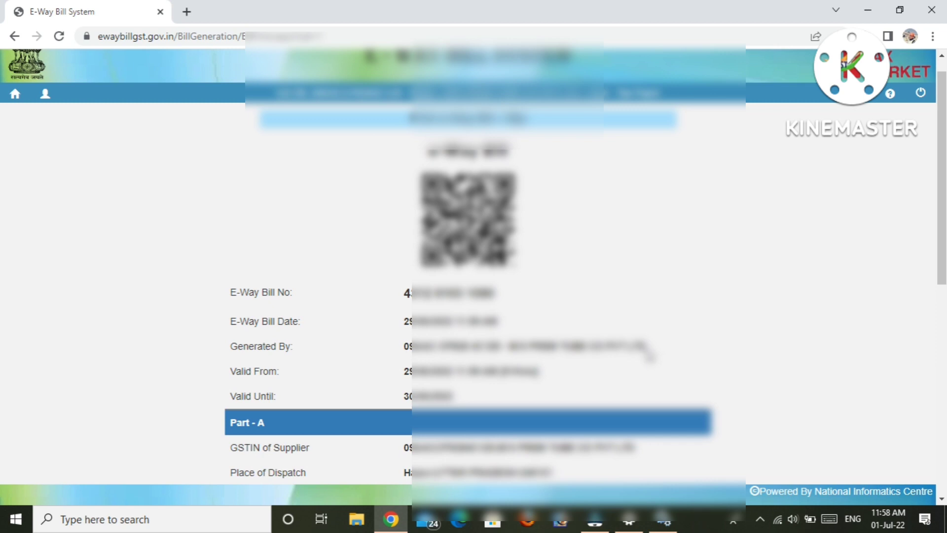
drag(646, 346, 414, 347)
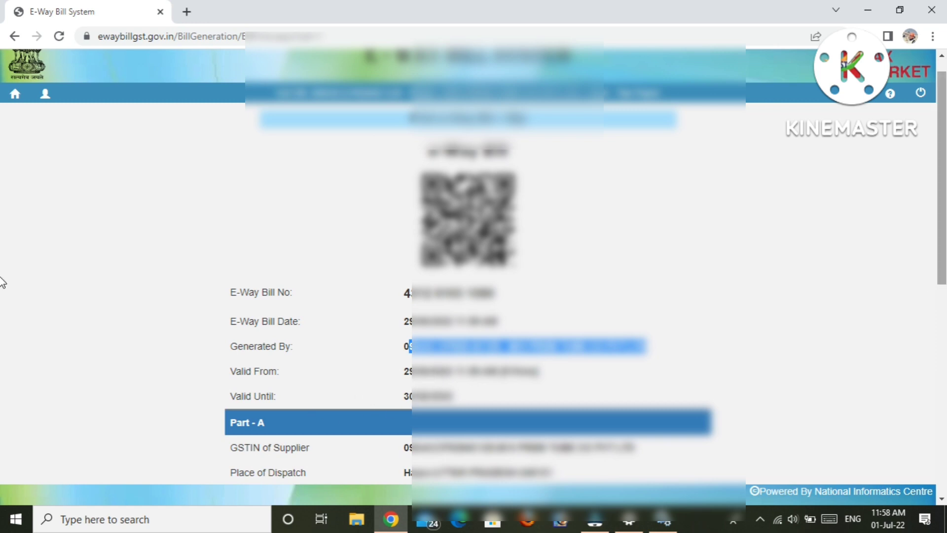
scroll(1, 286, down, 3)
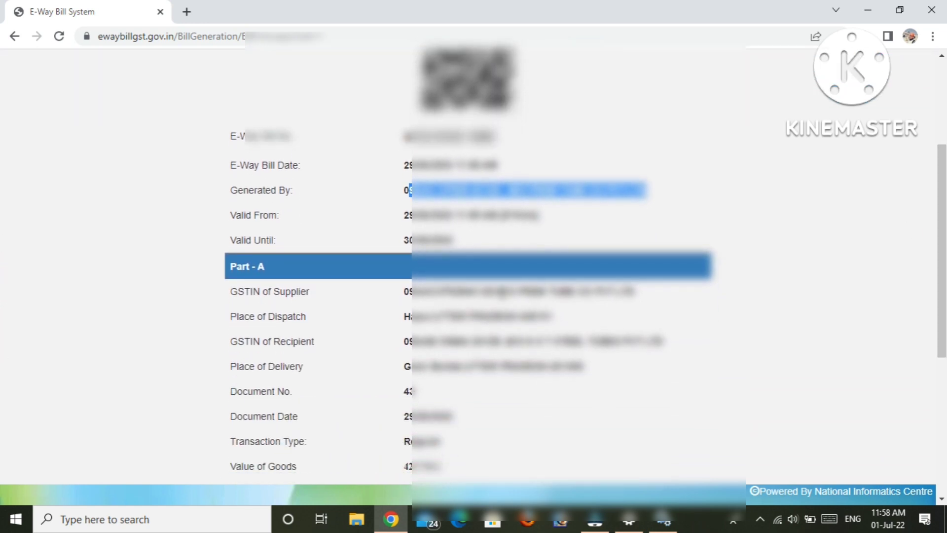
scroll(2, 260, down, 6)
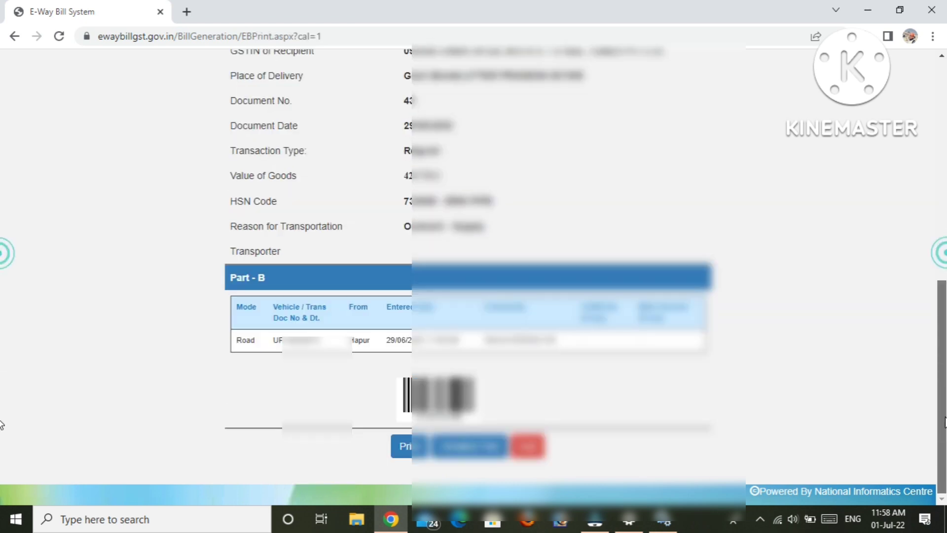
scroll(2, 256, up, 7)
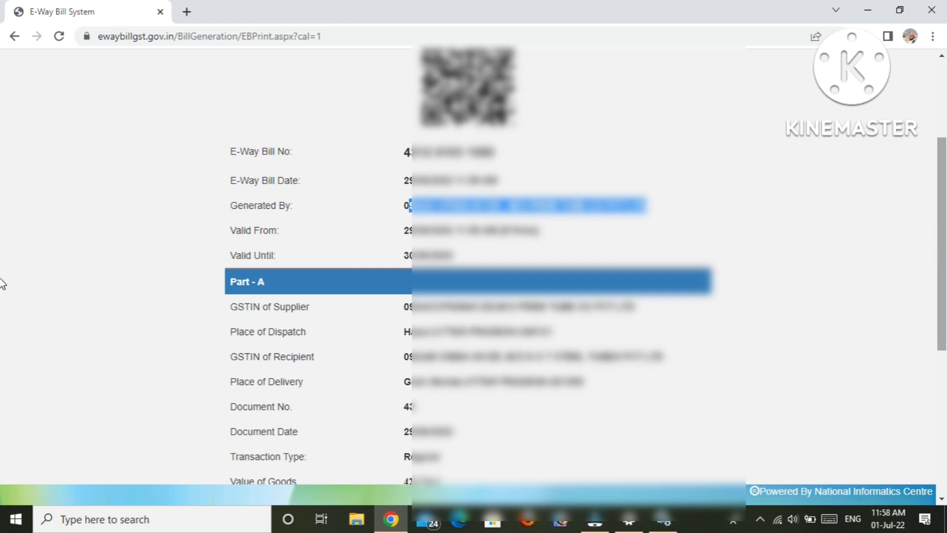
scroll(1, 291, down, 5)
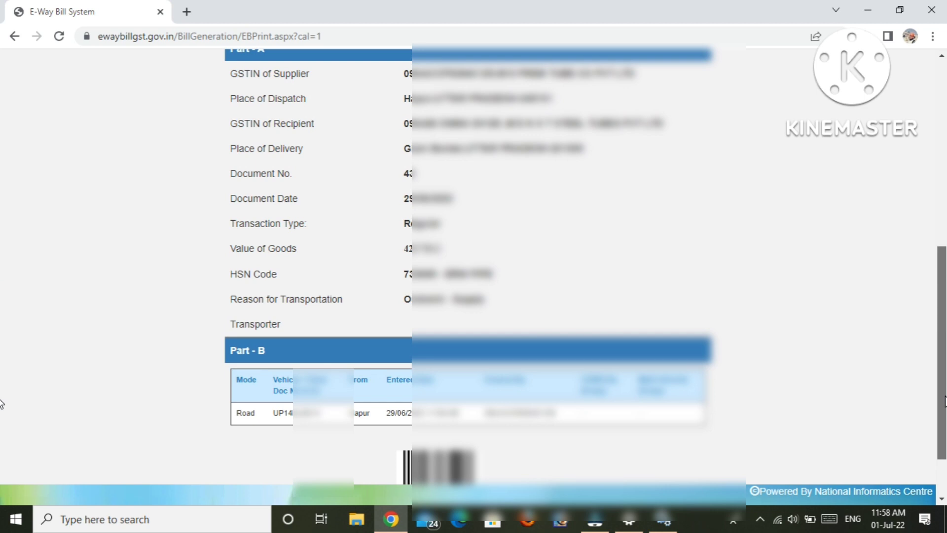
scroll(2, 306, up, 5)
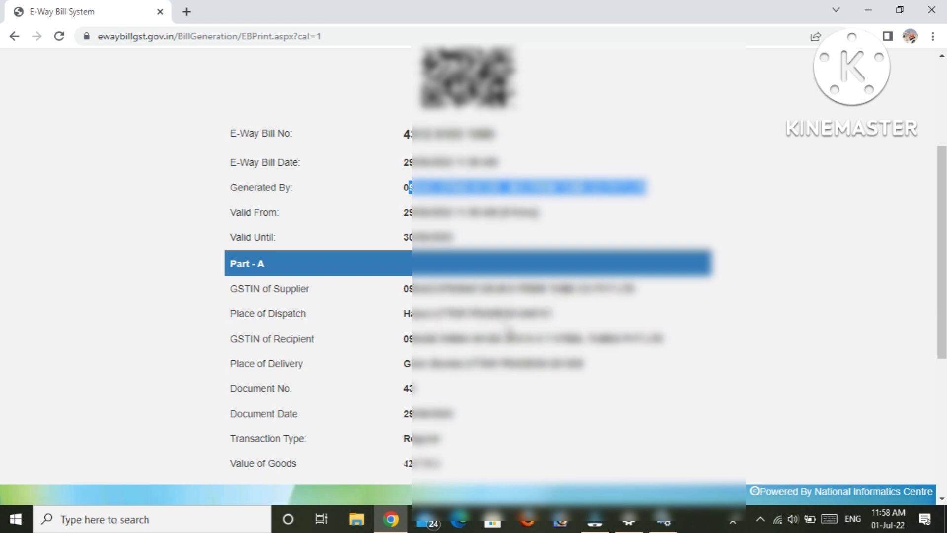
drag(408, 312, 599, 324)
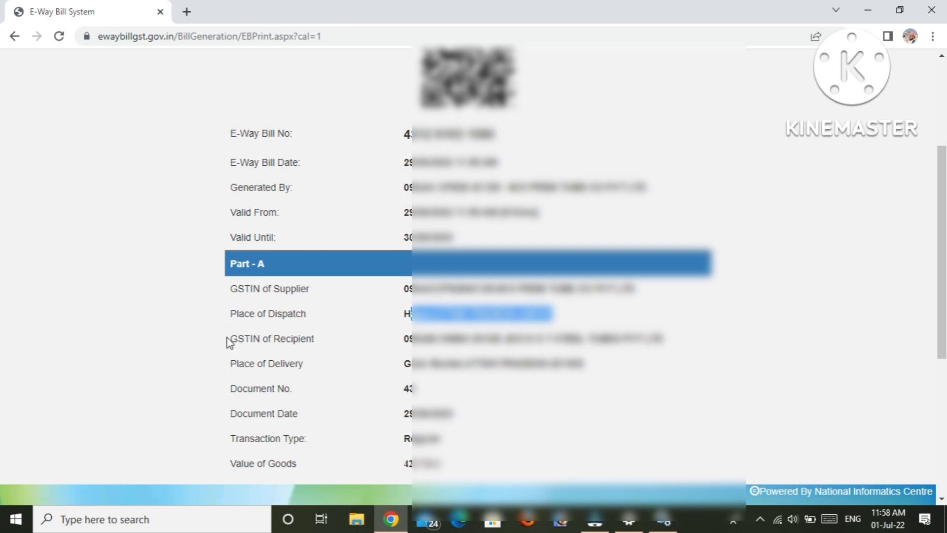
drag(403, 339, 673, 349)
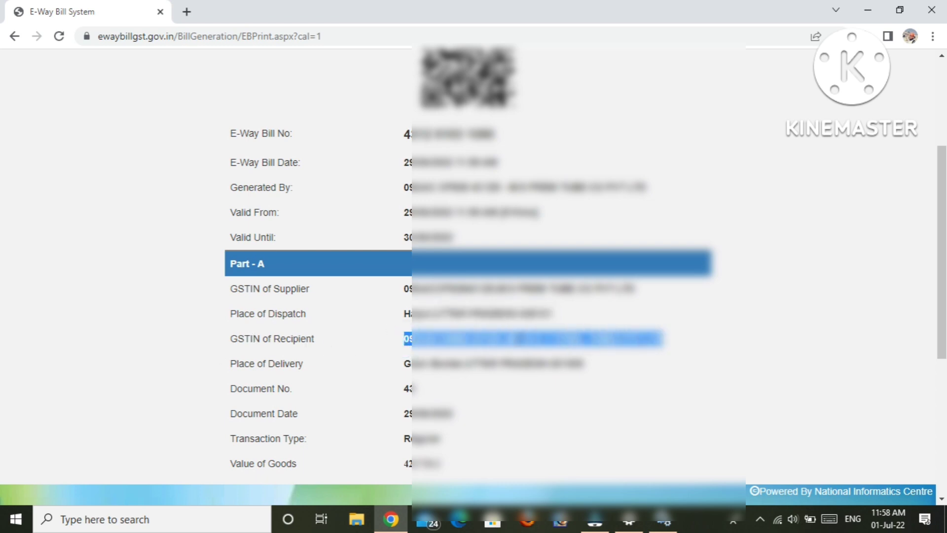
click(518, 339)
drag(511, 339, 665, 340)
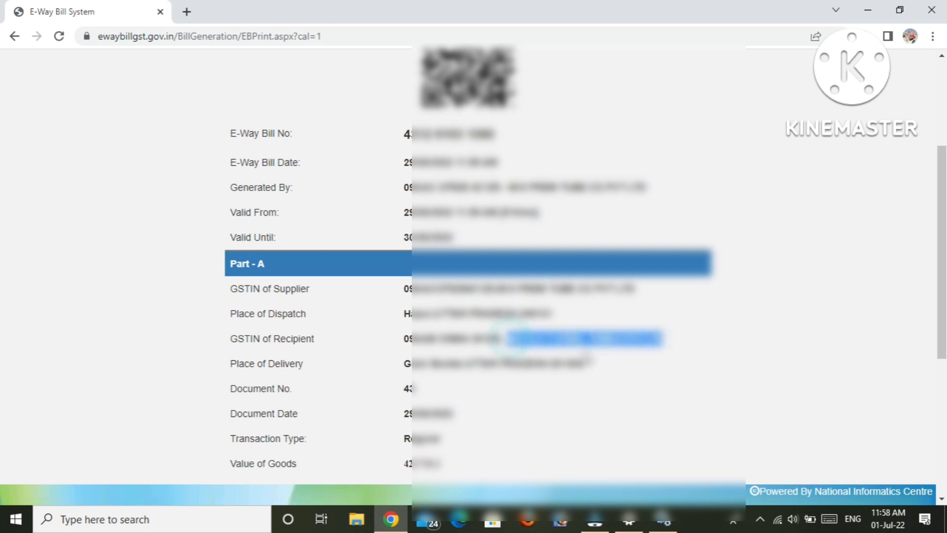
drag(408, 362, 628, 380)
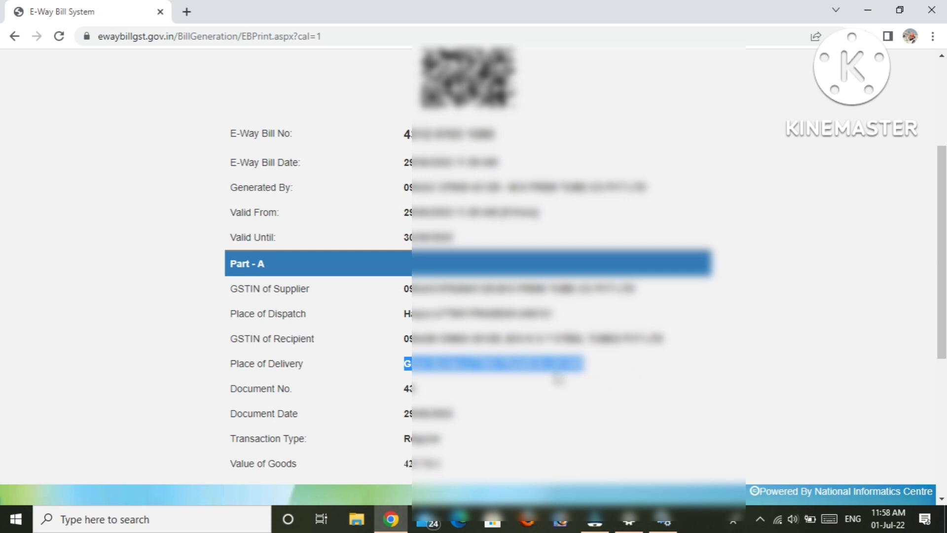
click(408, 363)
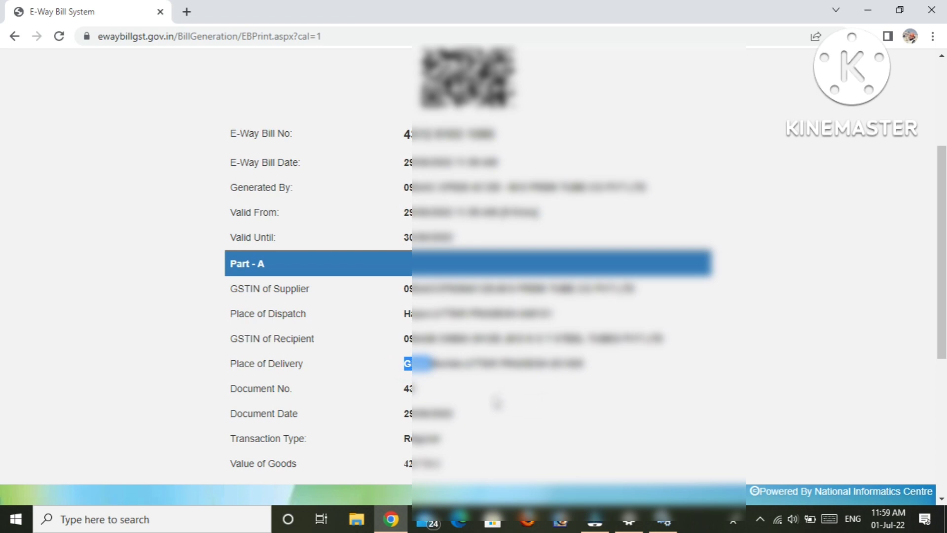
scroll(2, 296, down, 2)
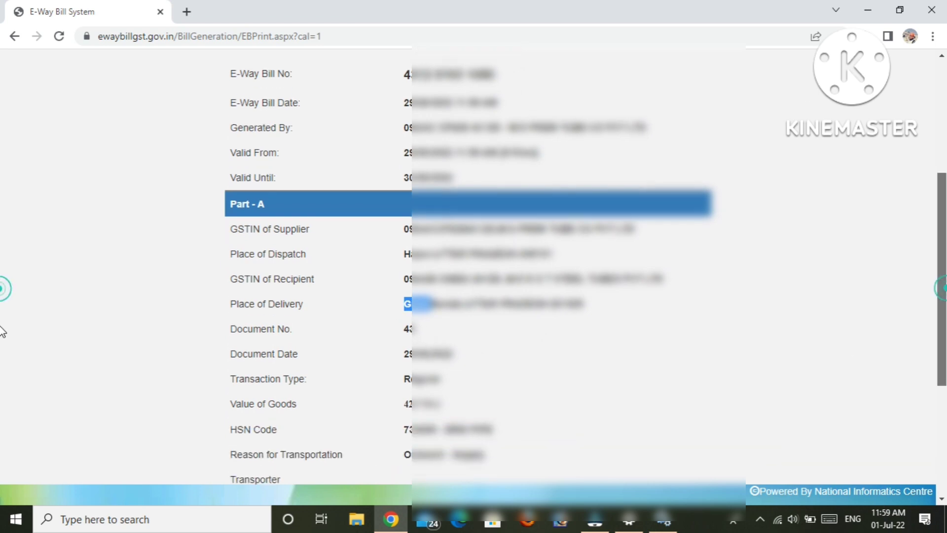
click(408, 302)
double_click(407, 302)
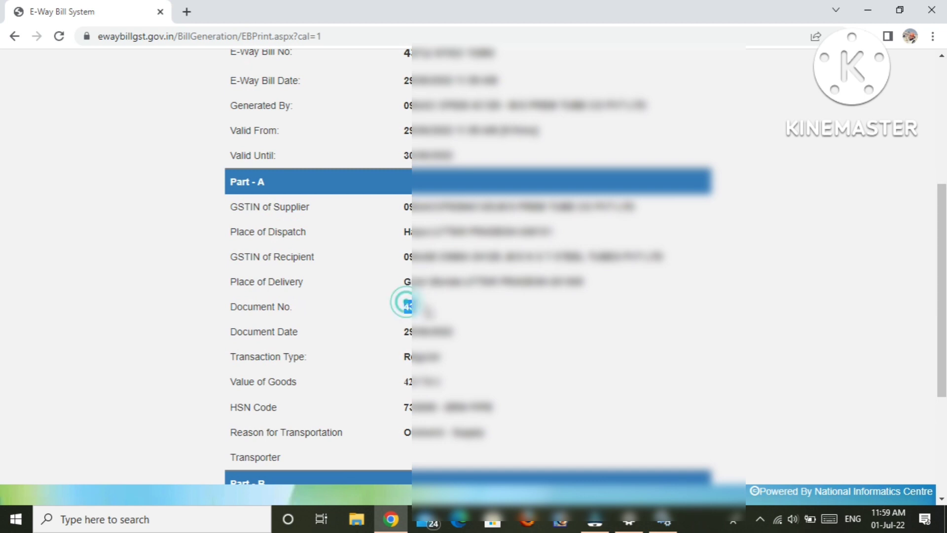
double_click(408, 328)
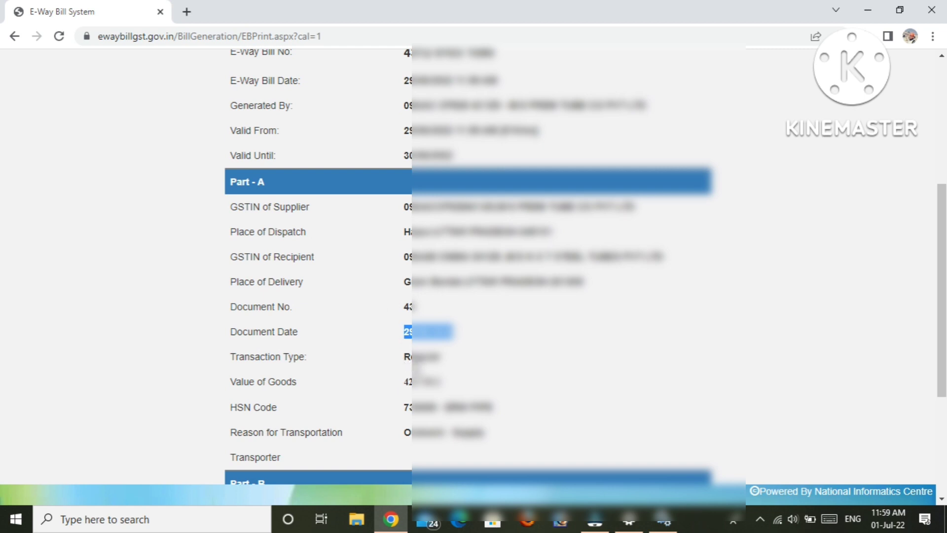
drag(407, 356, 438, 359)
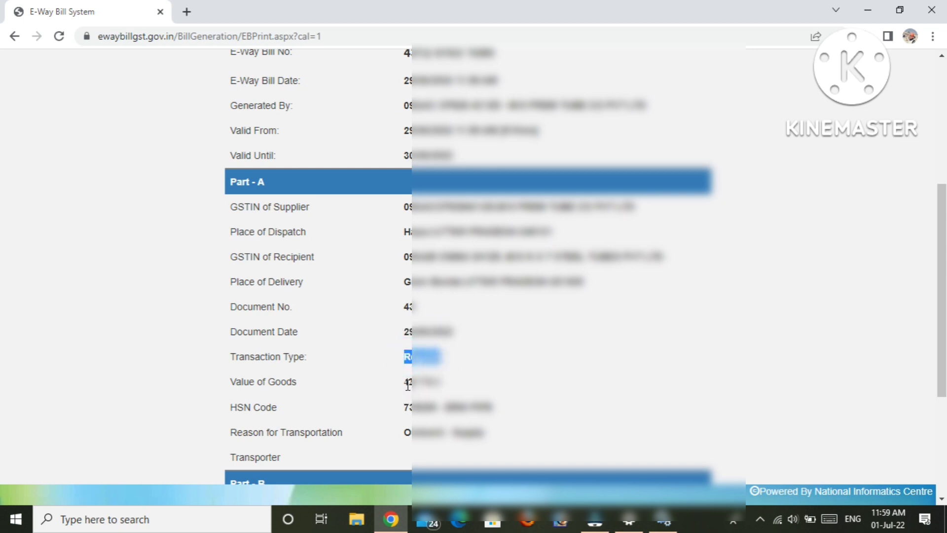
drag(407, 385, 469, 392)
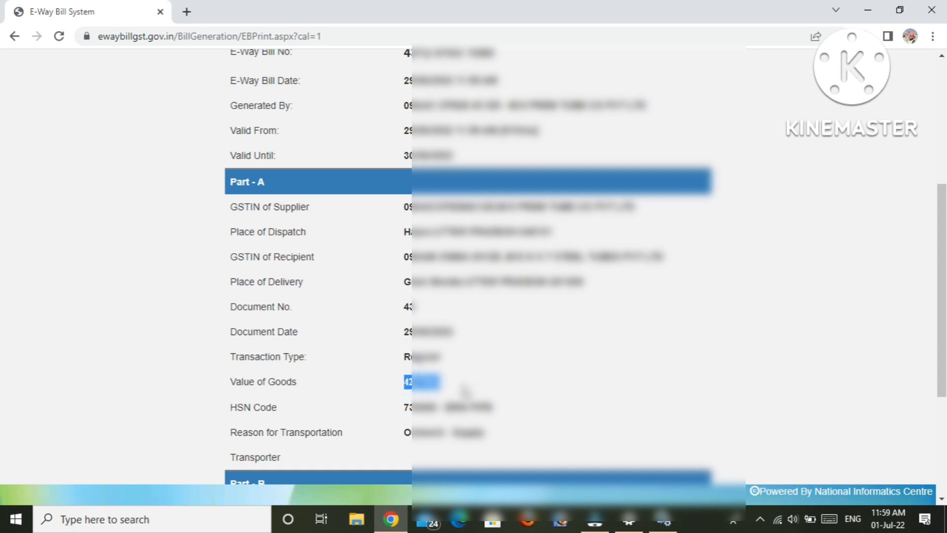
click(916, 283)
scroll(1, 301, down, 1)
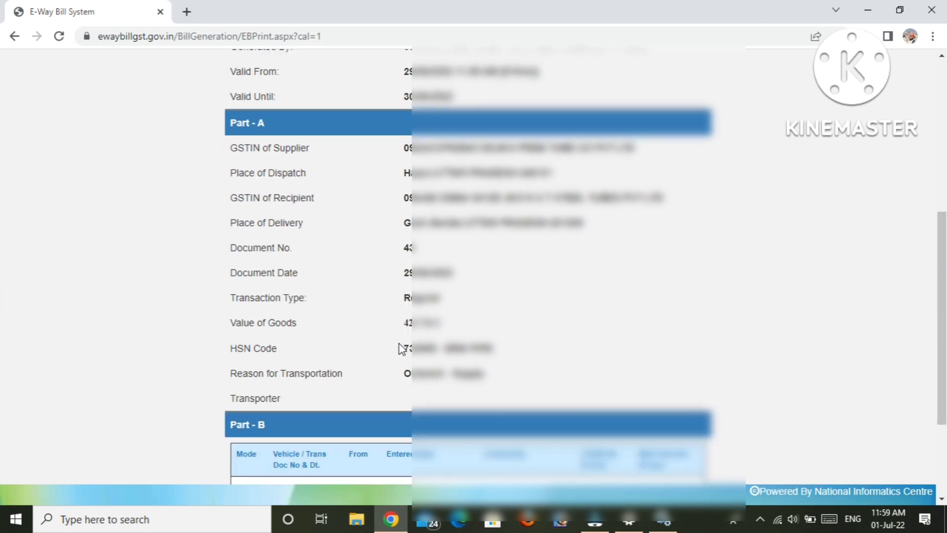
double_click(407, 346)
double_click(449, 349)
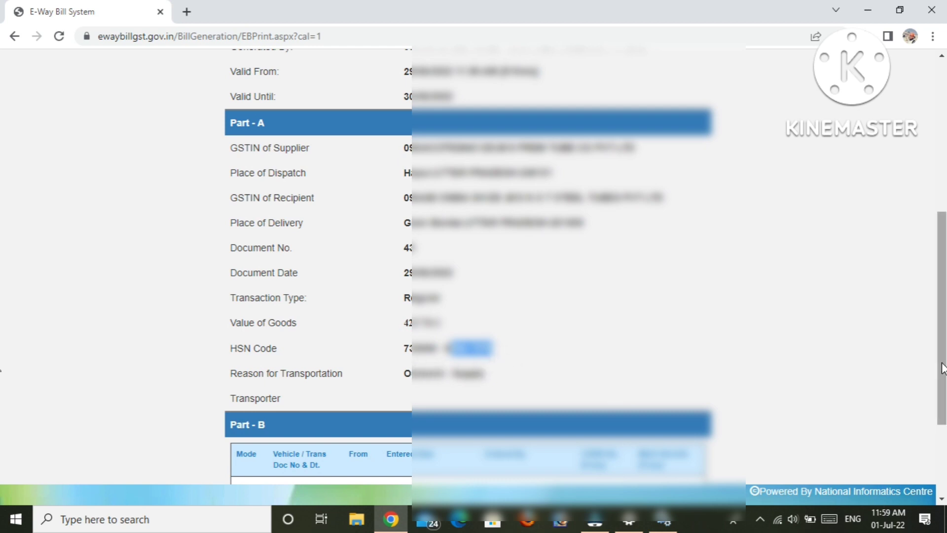
scroll(1, 367, down, 1)
scroll(1, 390, down, 2)
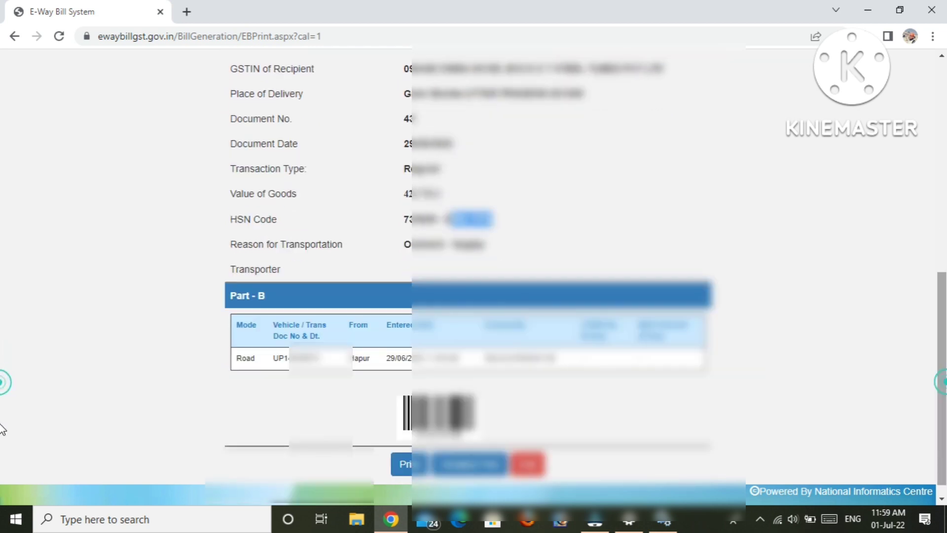
triple_click(244, 358)
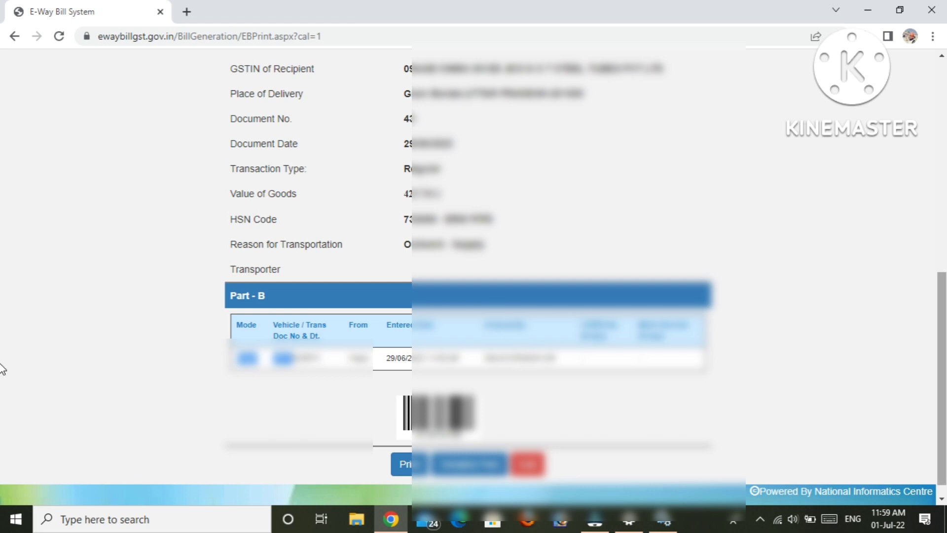
scroll(2, 382, down, 1)
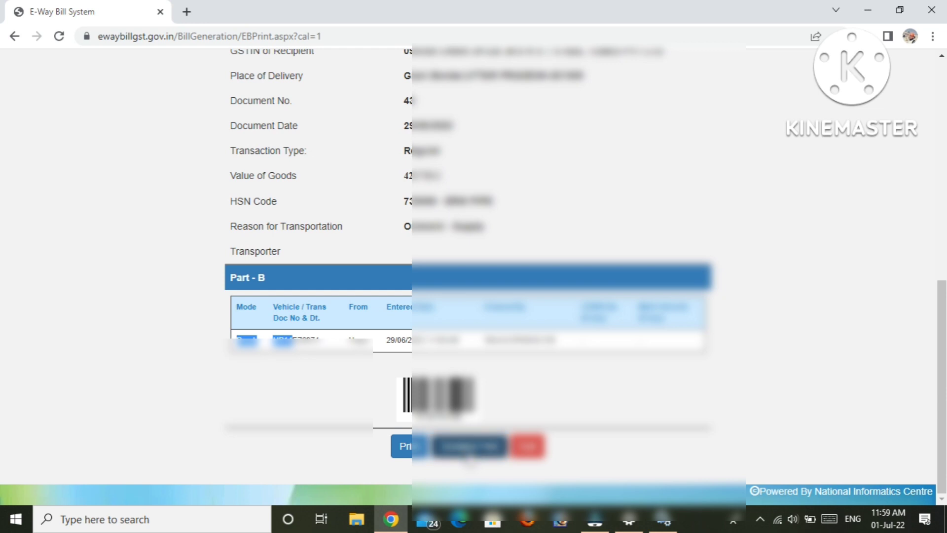
Open the detailed printable e-way bill and check the goods quantity.
click(470, 450)
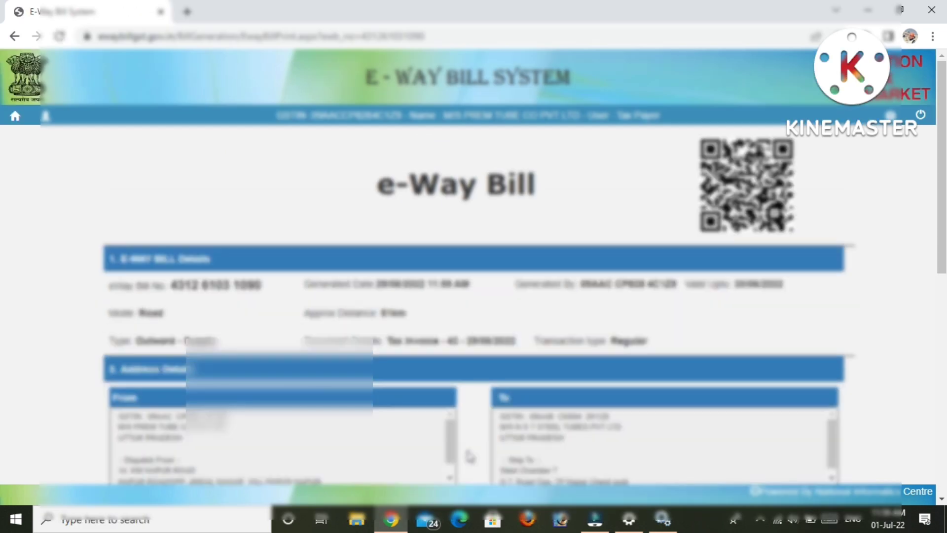
scroll(3, 212, down, 1)
scroll(2, 217, down, 2)
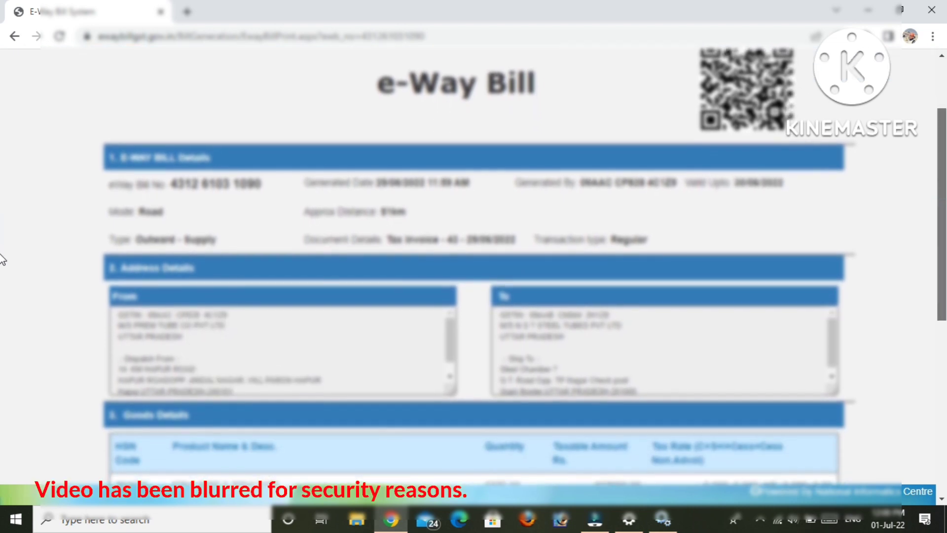
scroll(2, 276, down, 2)
scroll(3, 302, down, 2)
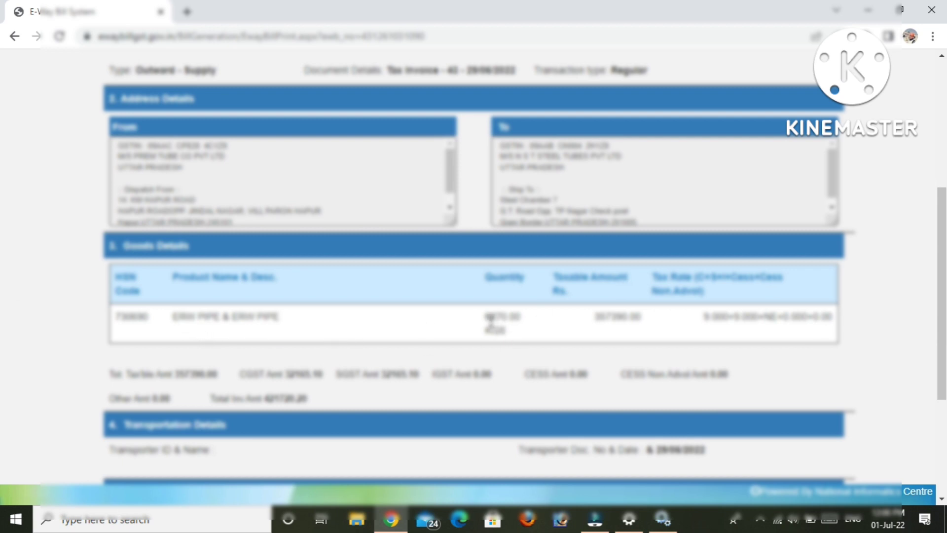
double_click(490, 318)
click(572, 324)
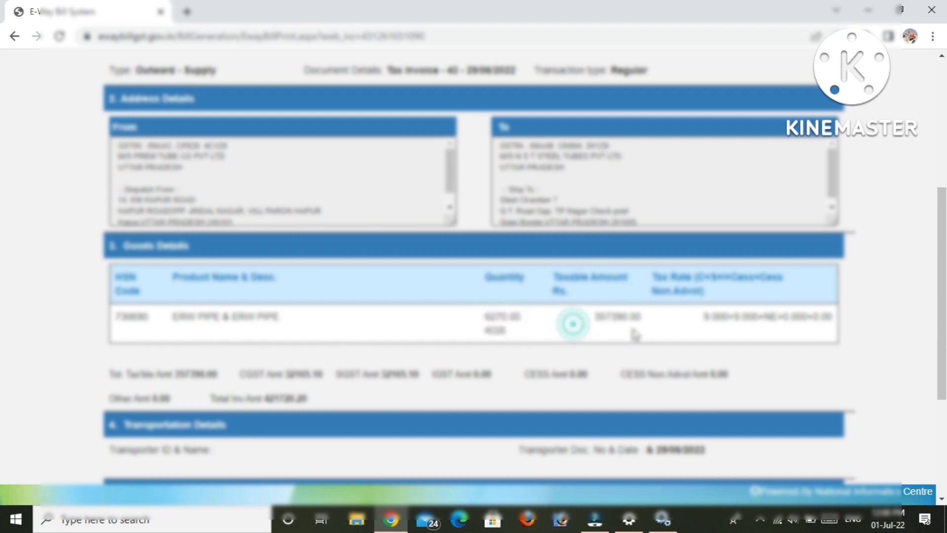
Scroll down through transportation and vehicle details to the barcode and Print/Exit buttons.
scroll(557, 308, down, 2)
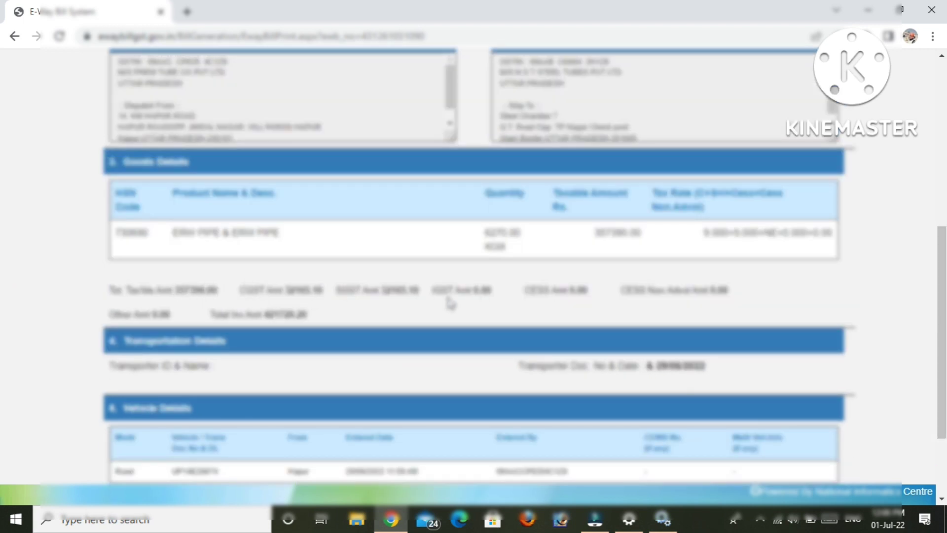
scroll(2, 335, down, 1)
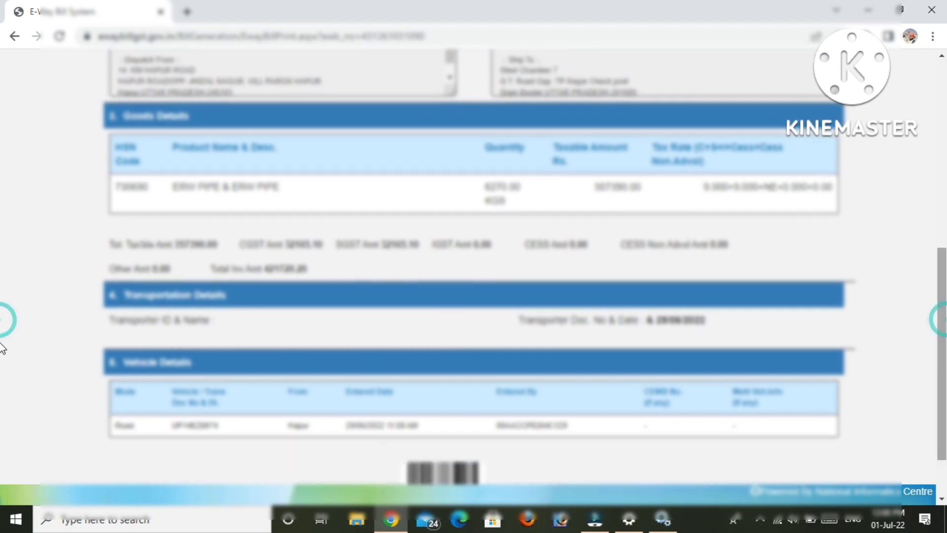
scroll(2, 347, down, 2)
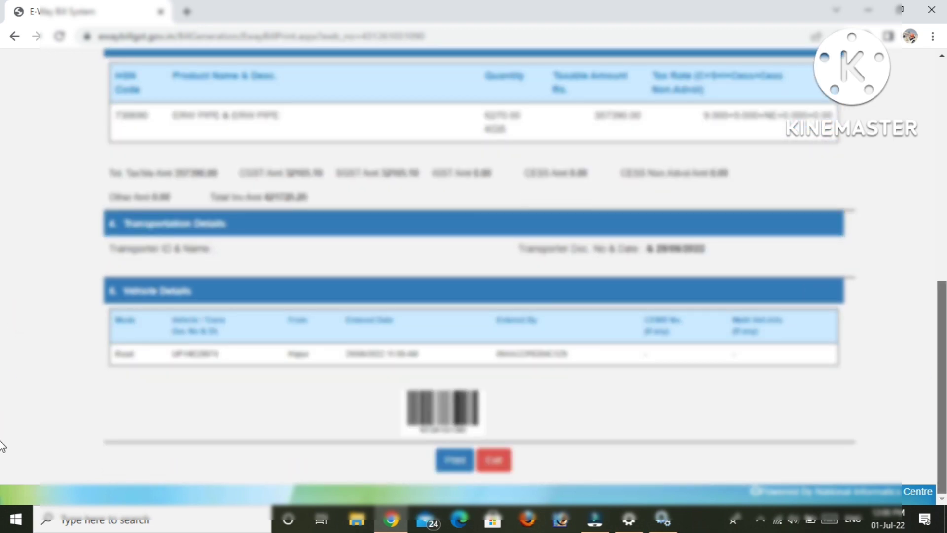
drag(945, 440, 946, 463)
click(946, 528)
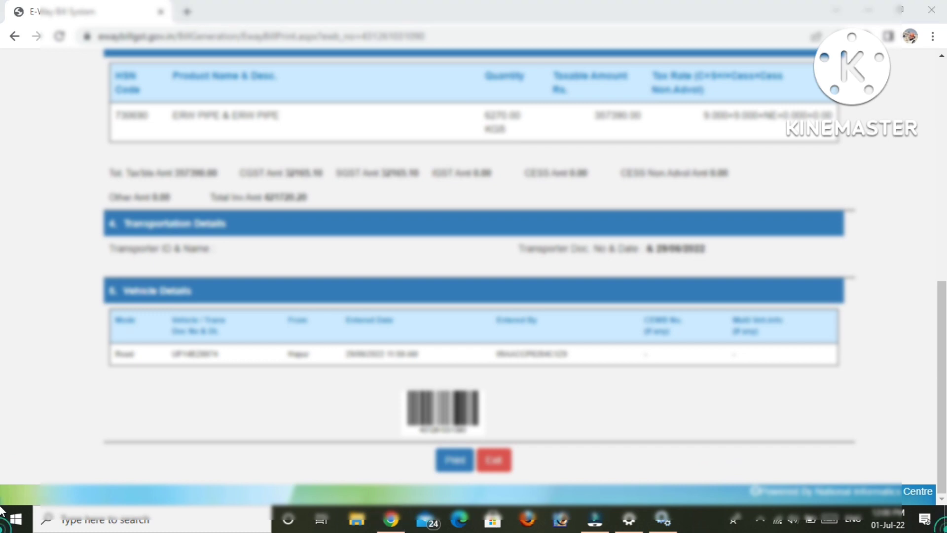
click(661, 181)
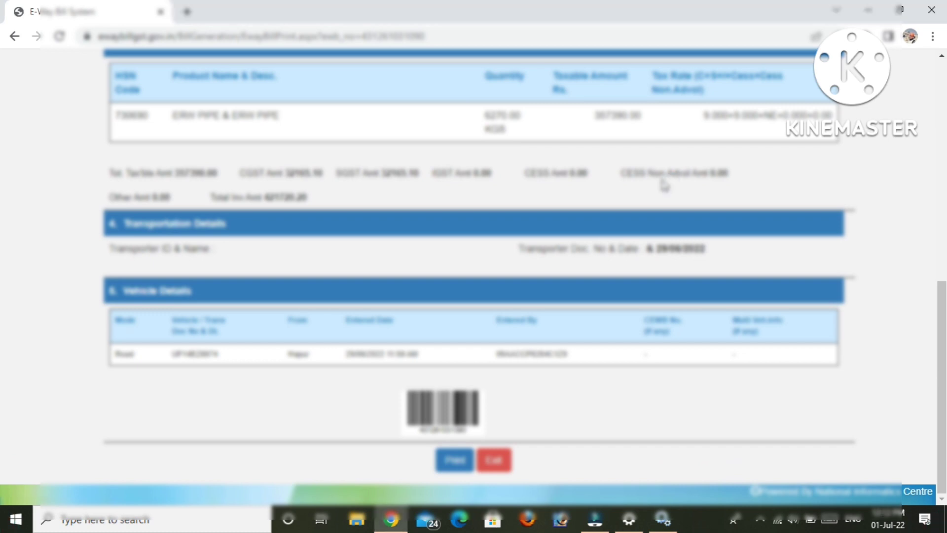